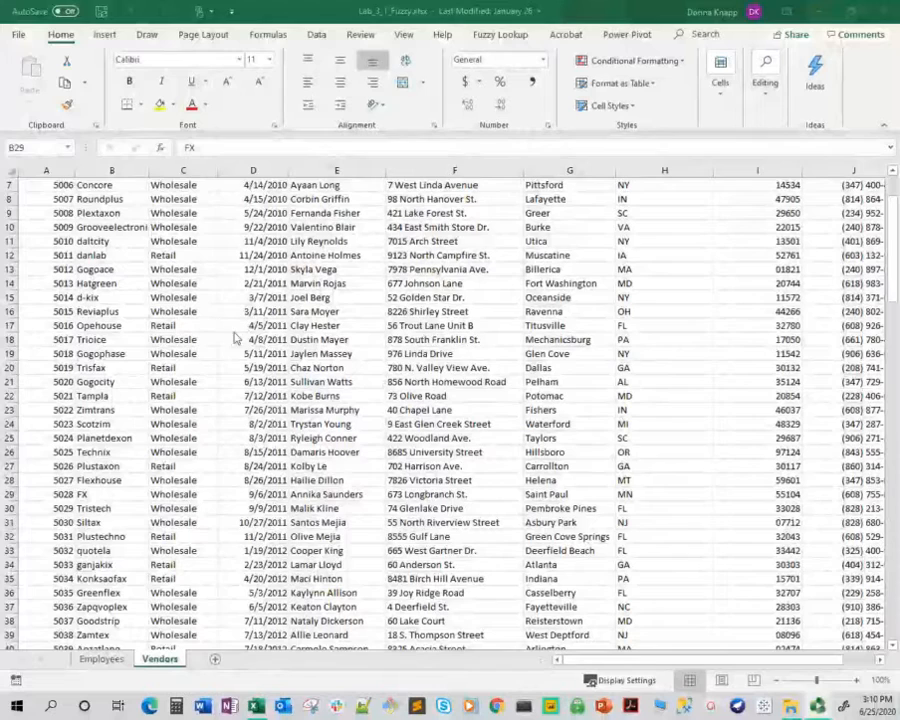
# Format the Vendors data in A1:J143 as a table with headers, using a light style with a blue header row
pyautogui.click(892, 282)
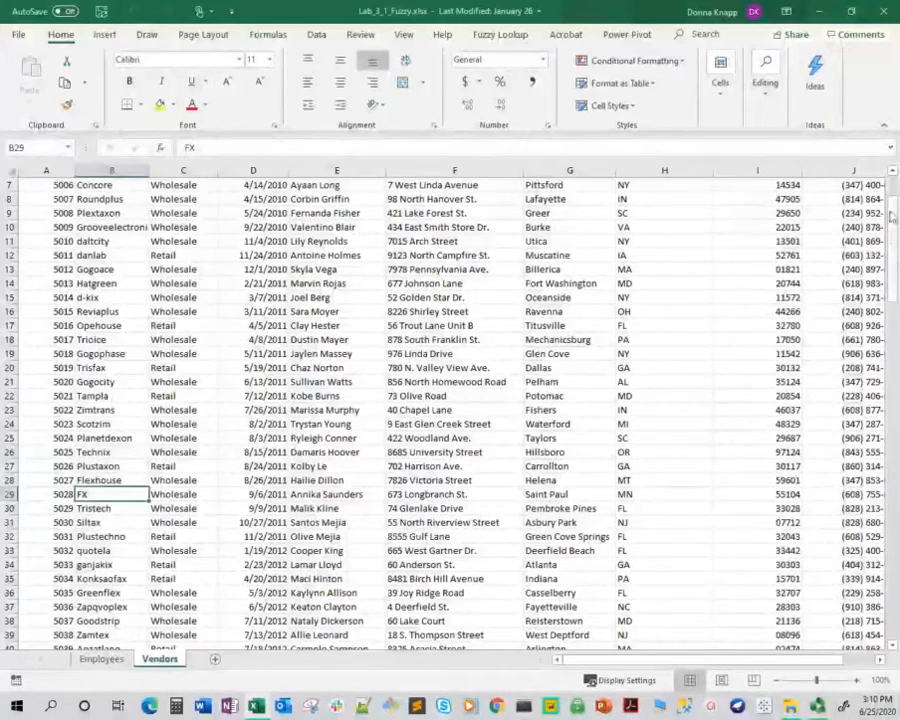
pyautogui.scroll(2, 8, 227)
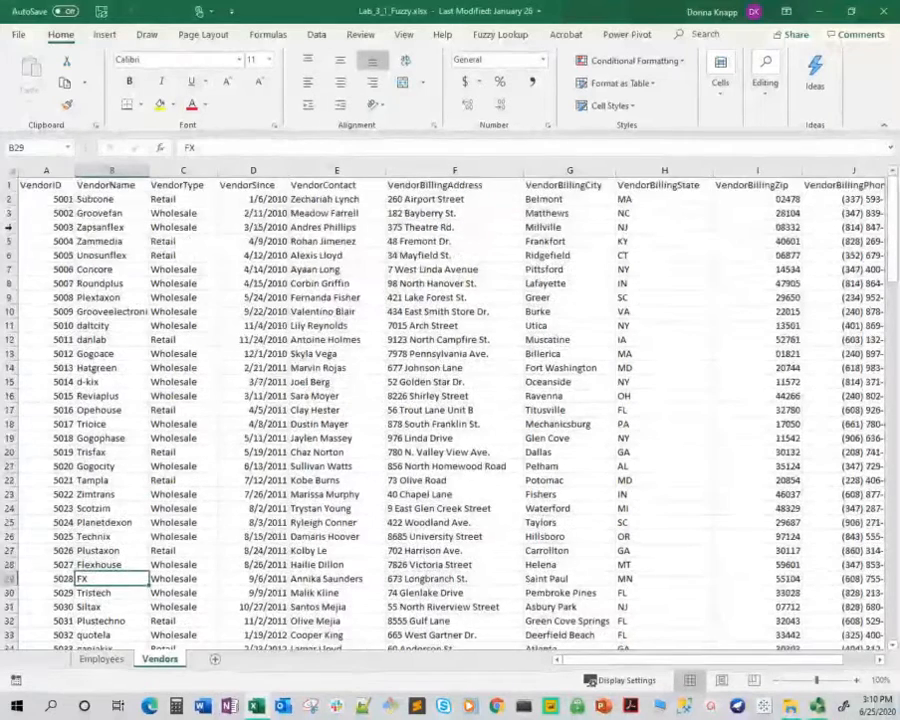
pyautogui.click(50, 186)
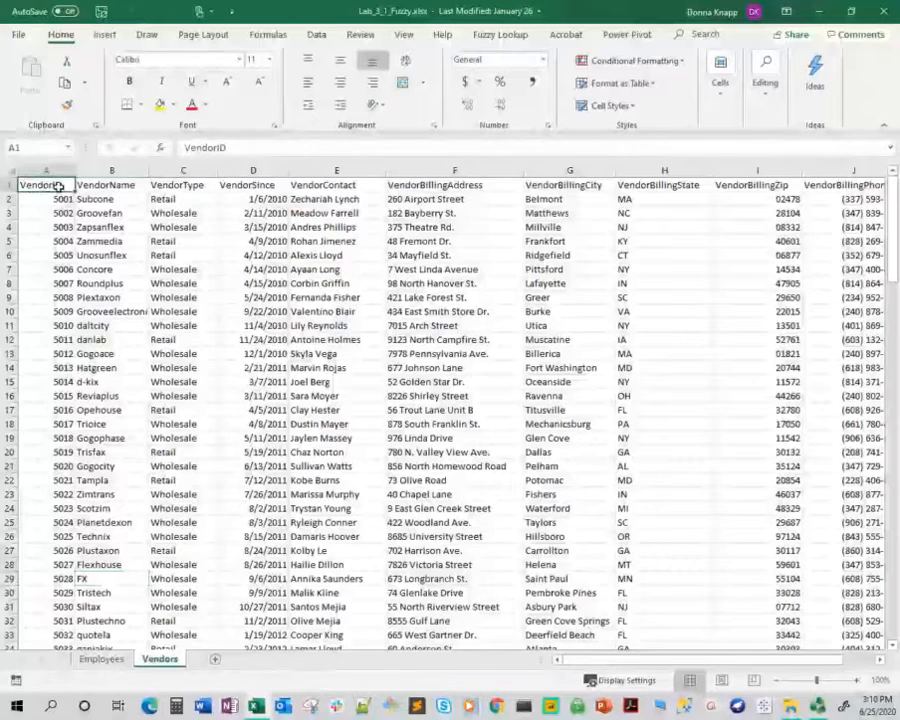
pyautogui.hotkey('ctrl', 'shift', 'End')
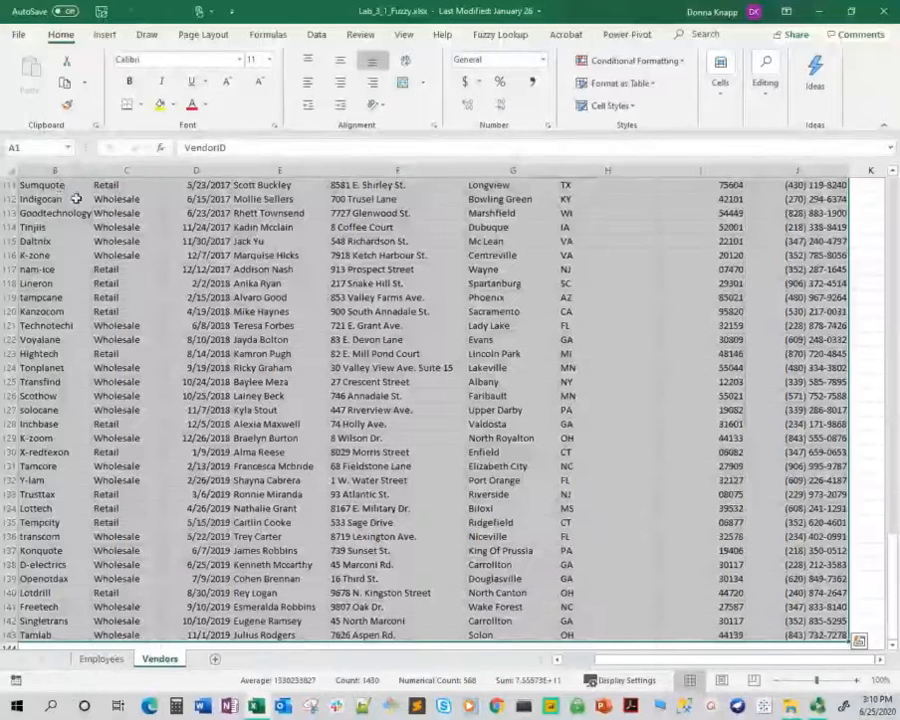
pyautogui.click(633, 88)
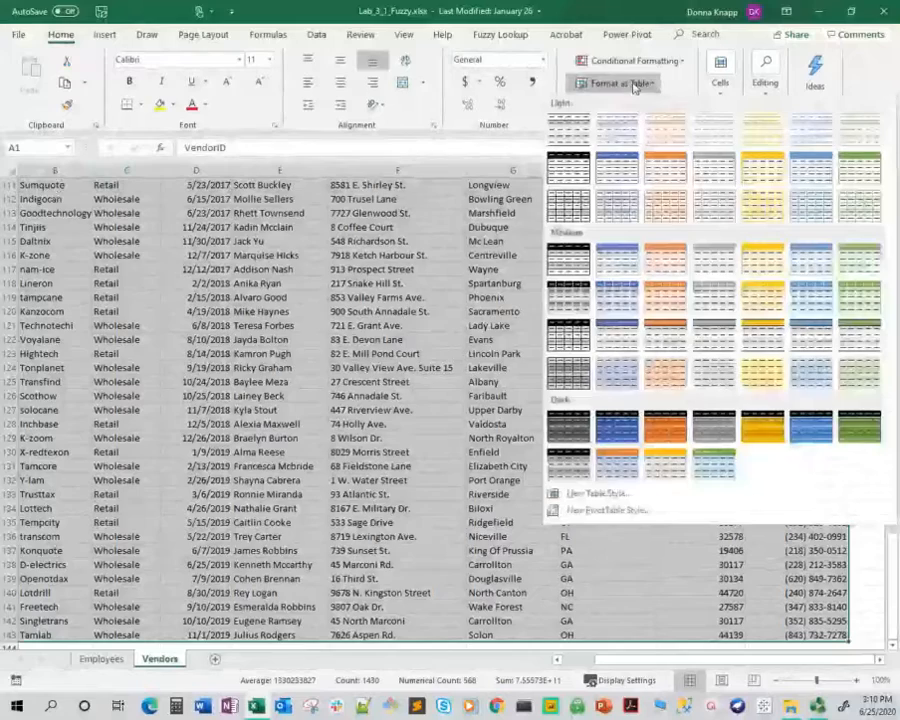
pyautogui.click(616, 175)
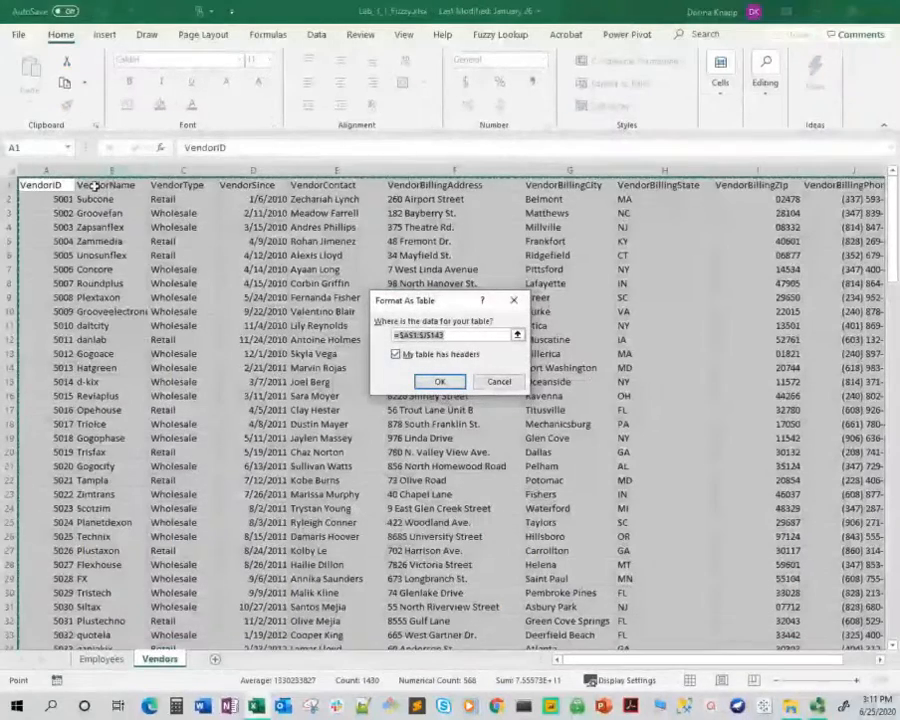
pyautogui.click(441, 386)
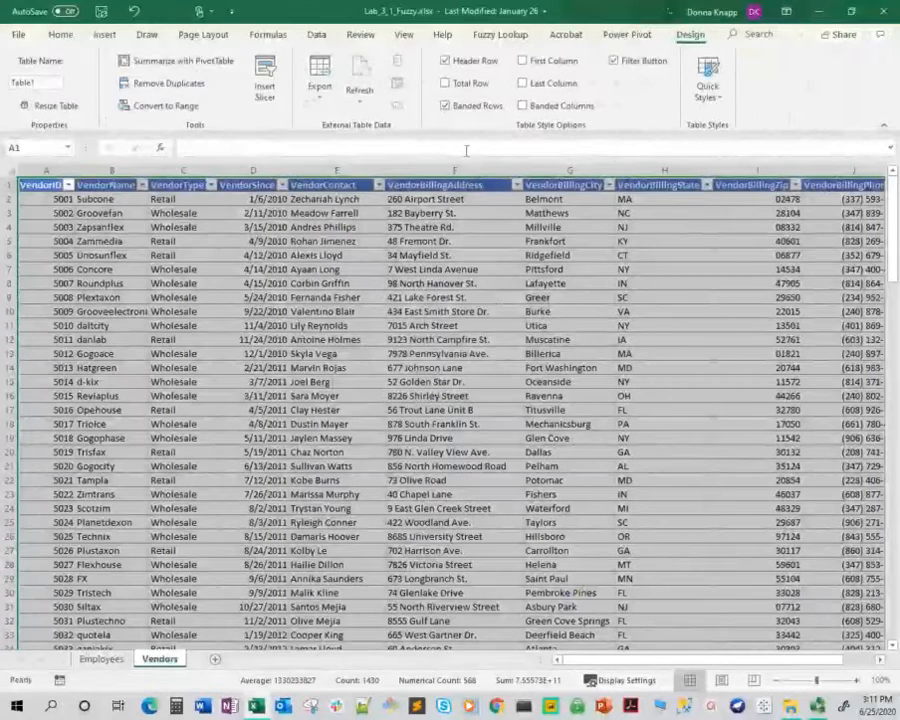
# Name the vendors table VendorTable
pyautogui.click(44, 83)
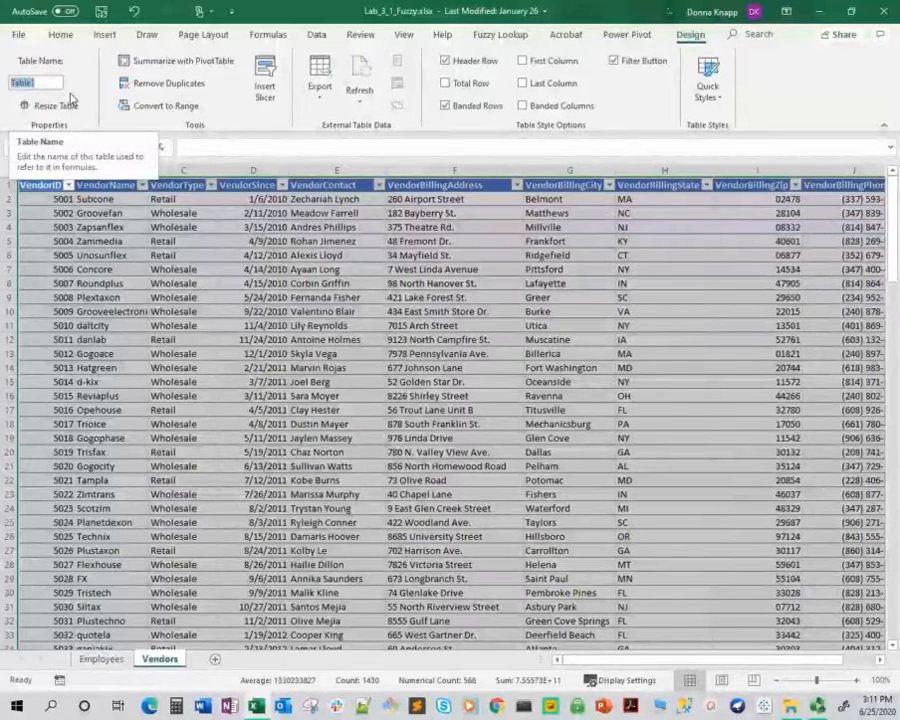
pyautogui.write('VendorTa')
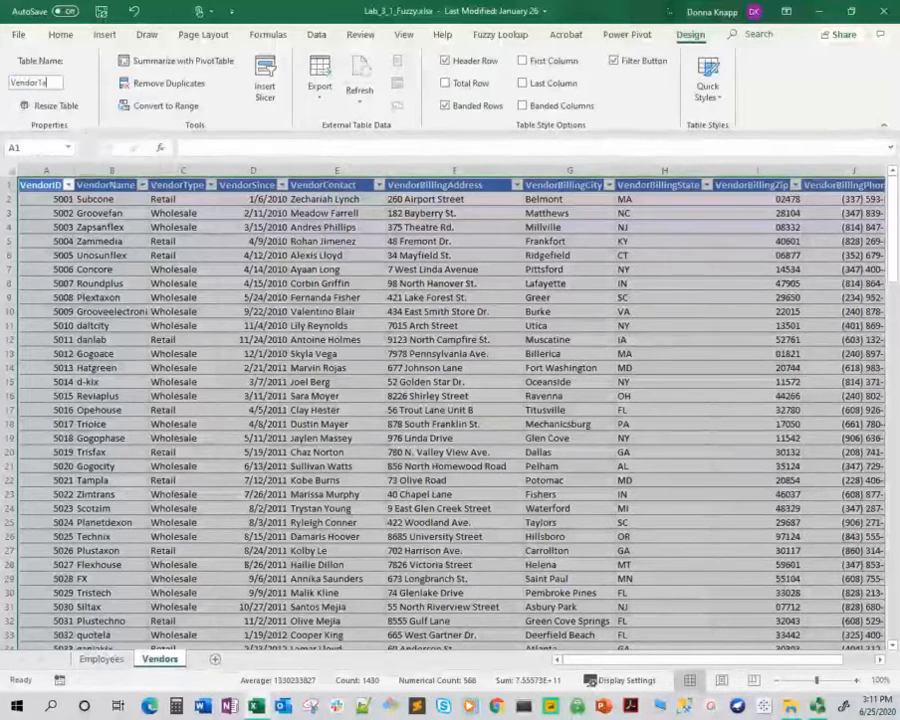
pyautogui.write('ble')
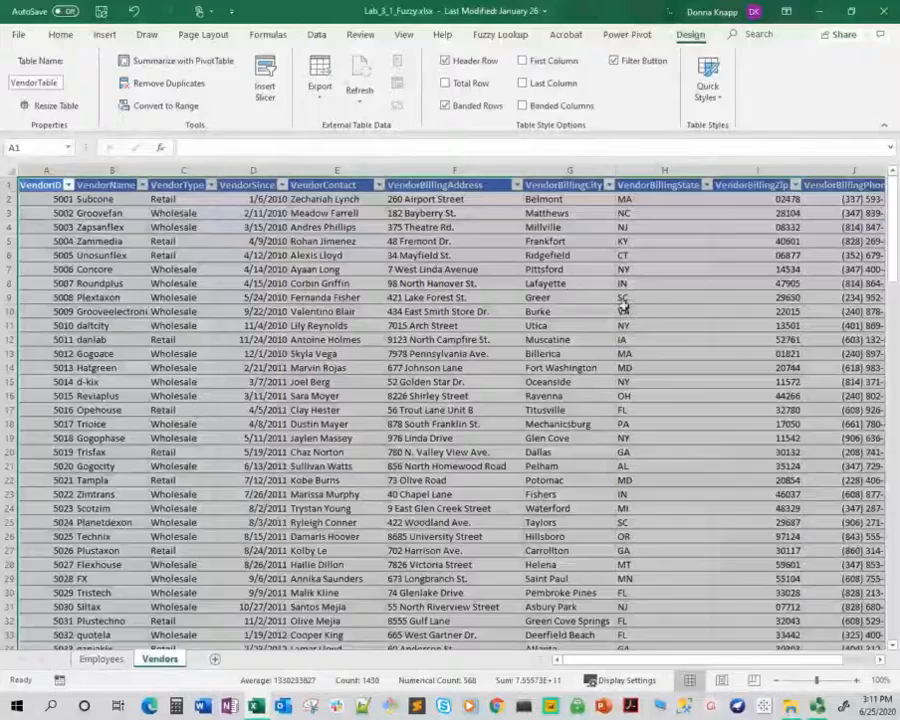
pyautogui.click(625, 311)
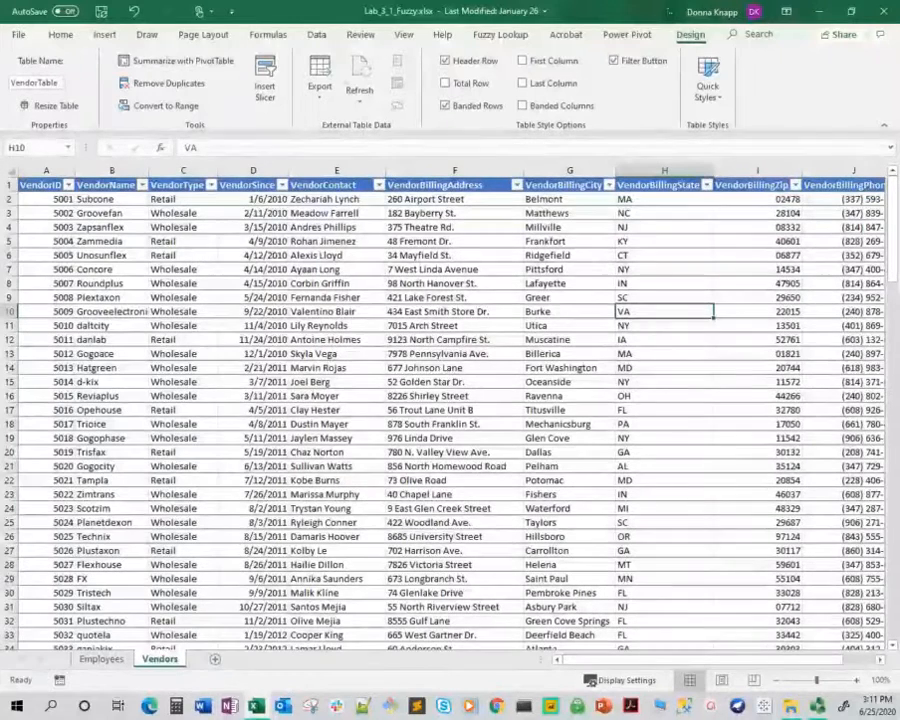
# Format all the data on the Employees sheet as a table with headers, using the light style with a blue header row
pyautogui.click(102, 660)
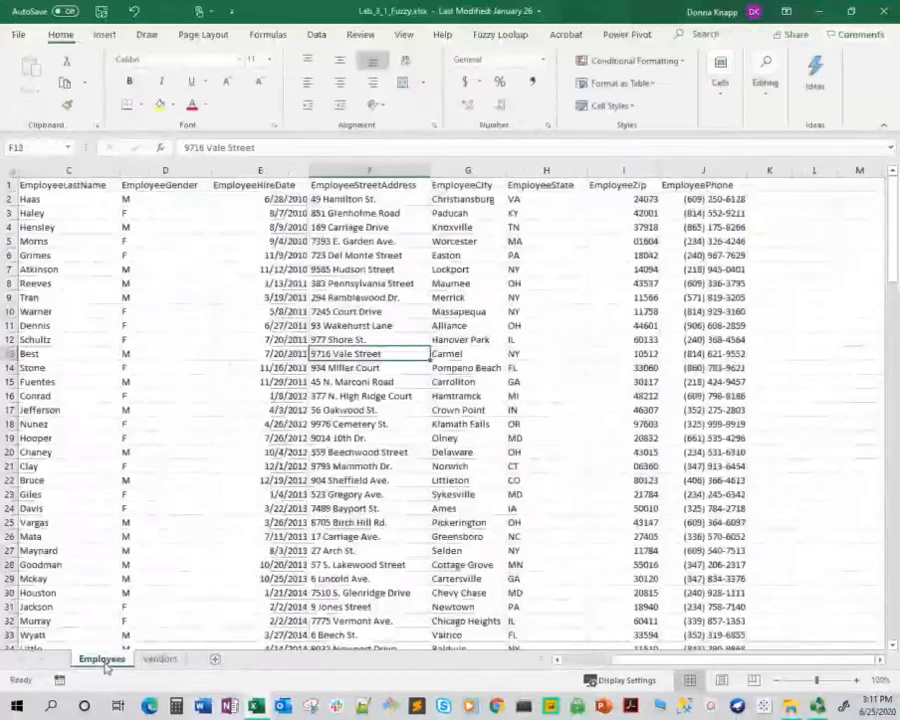
pyautogui.click(103, 184)
pyautogui.hotkey('ctrl', 'shift', 'End')
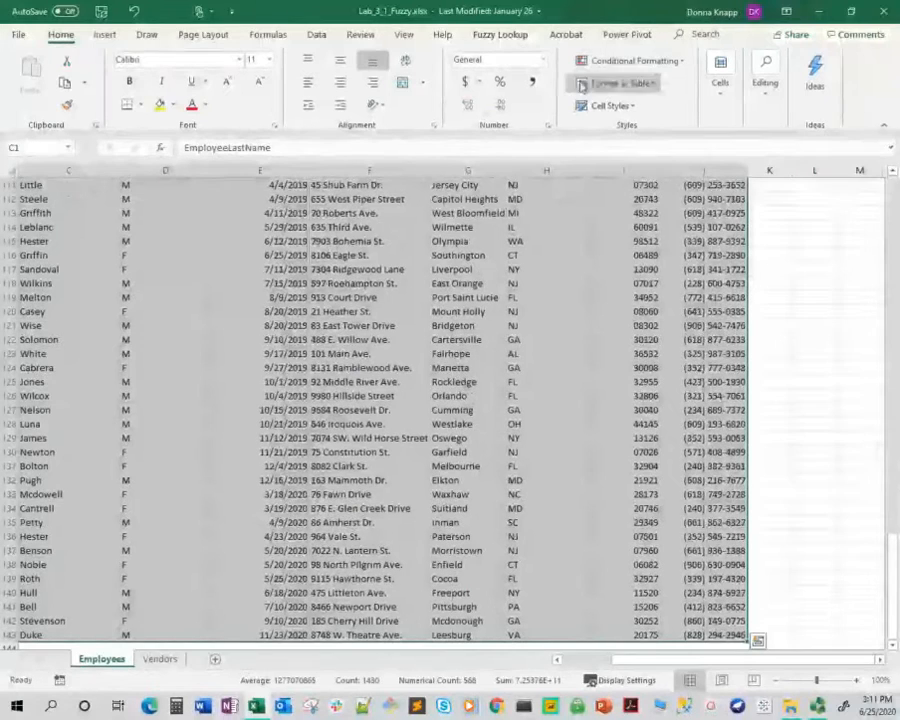
pyautogui.click(615, 83)
pyautogui.click(626, 174)
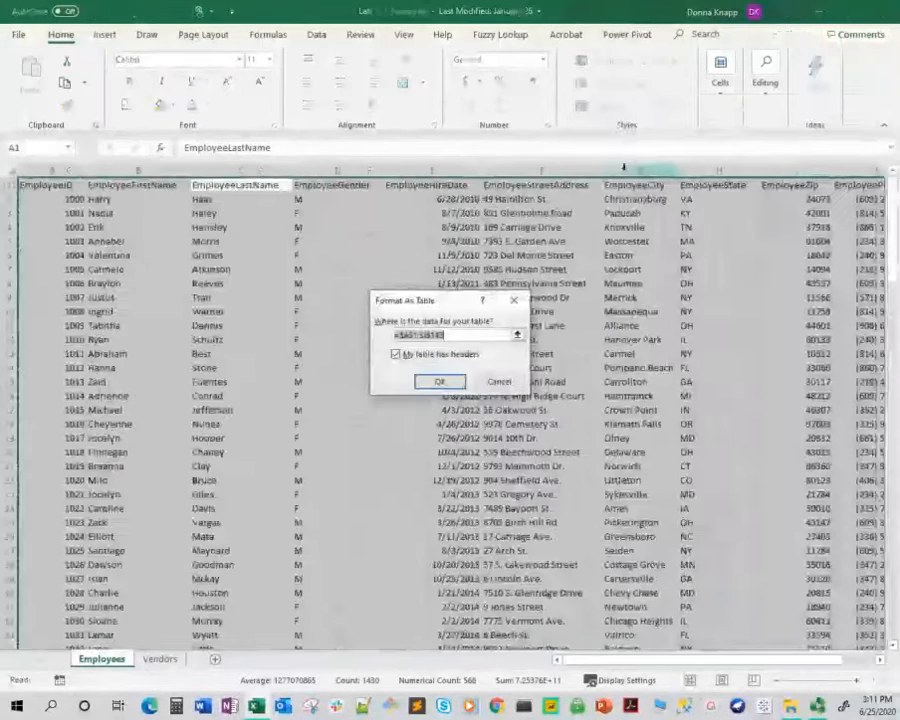
pyautogui.click(438, 383)
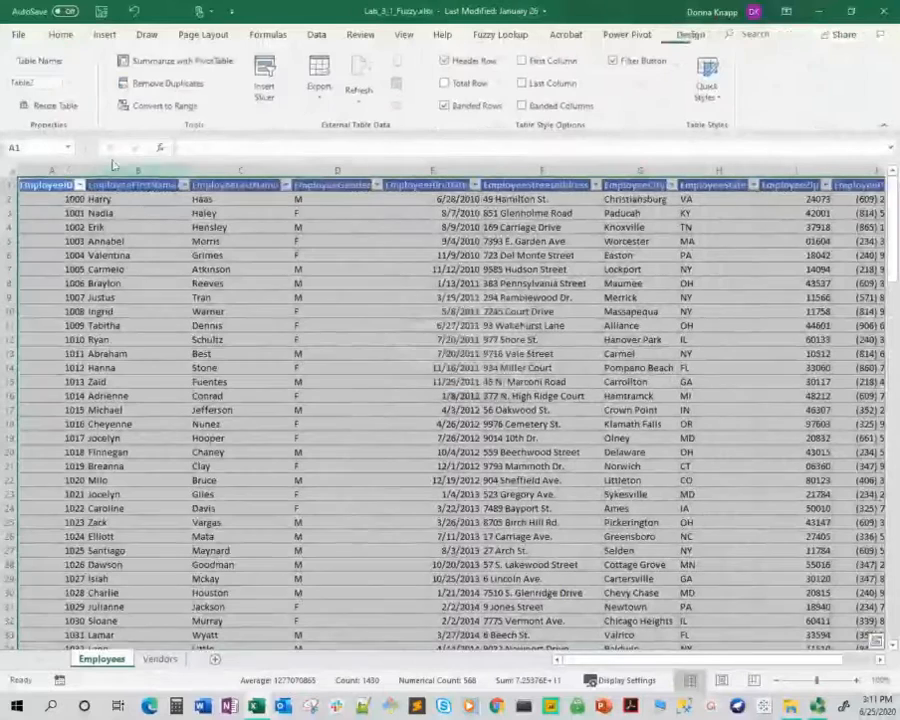
# Name the employees table EmployeeTable
pyautogui.moveTo(17, 89); pyautogui.dragTo(52, 91)
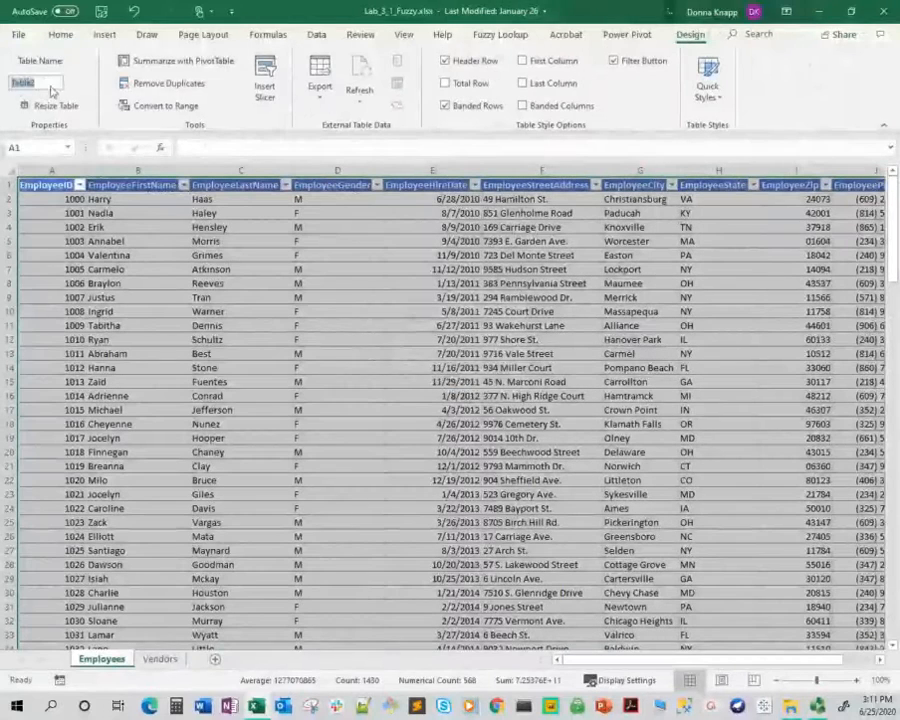
pyautogui.write('Employee')
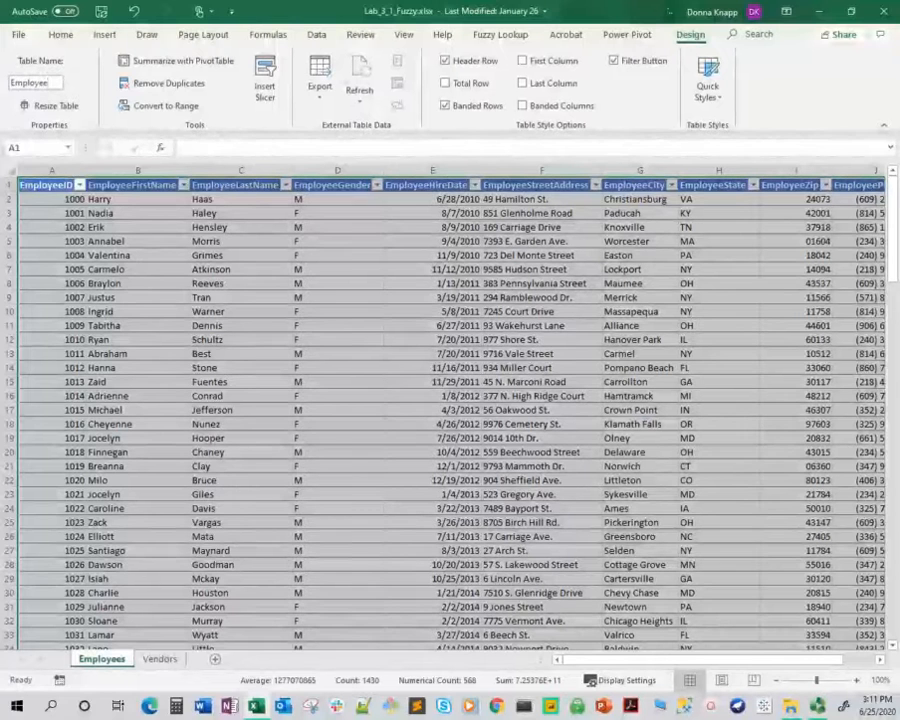
pyautogui.write('Table')
pyautogui.click(371, 272)
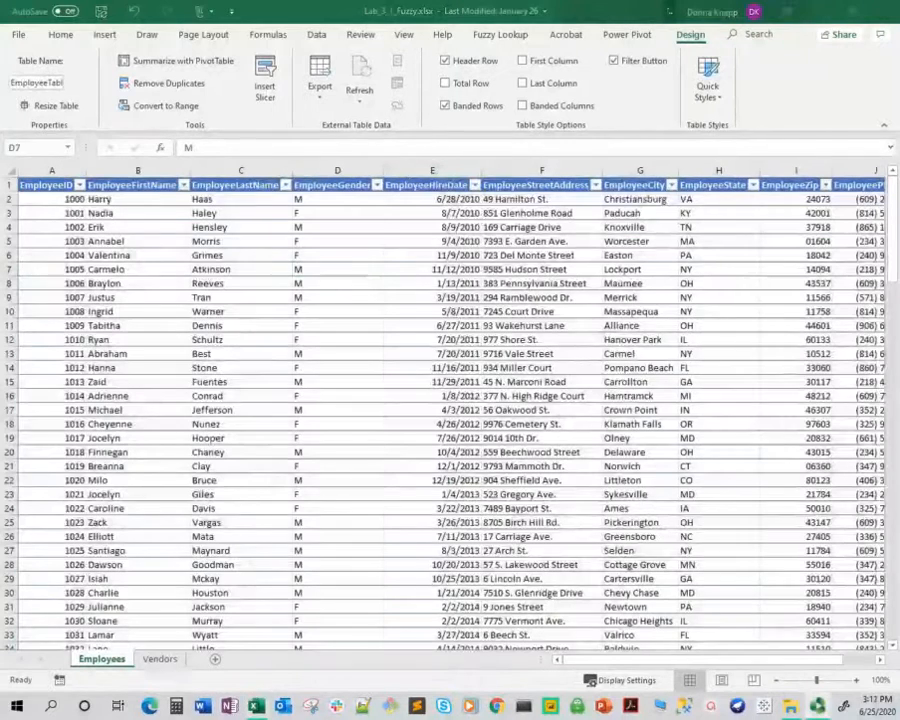
# Filter the vendors table on VendorSince so that only 2019 dates are included
pyautogui.click(159, 660)
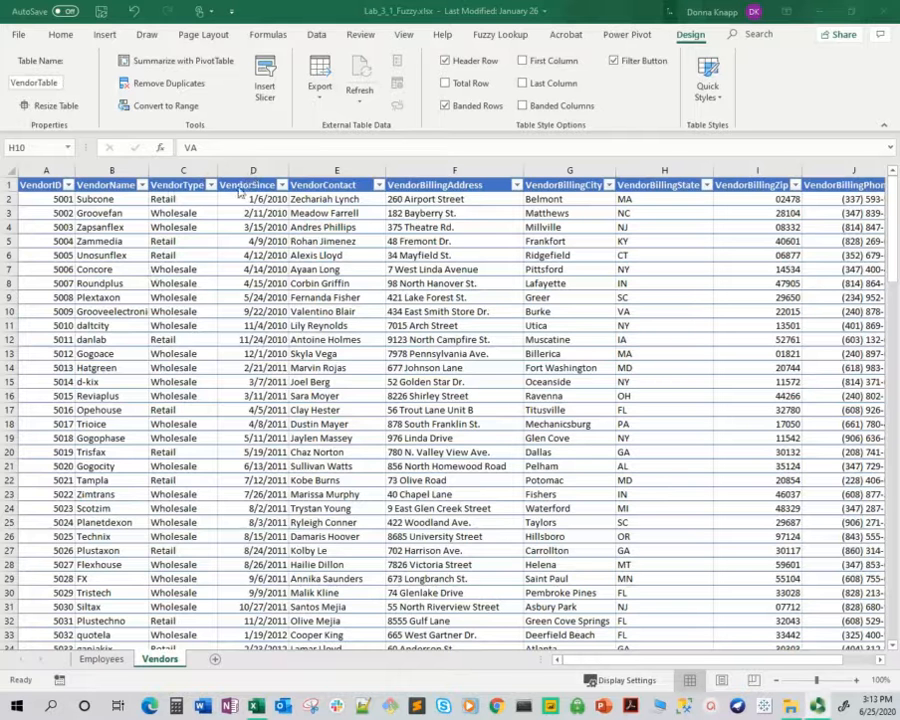
pyautogui.click(283, 188)
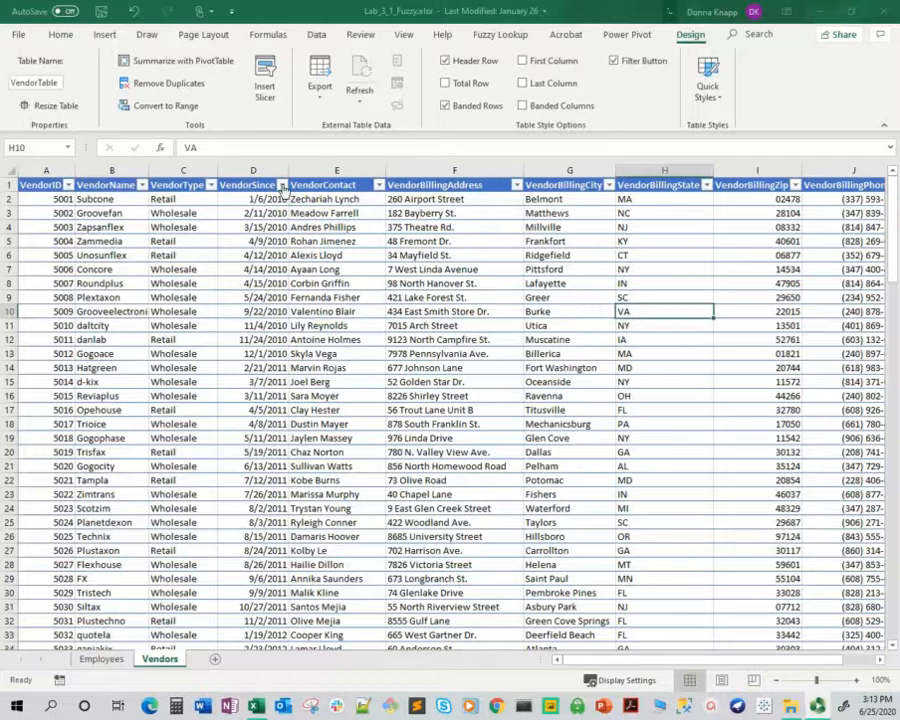
pyautogui.click(283, 188)
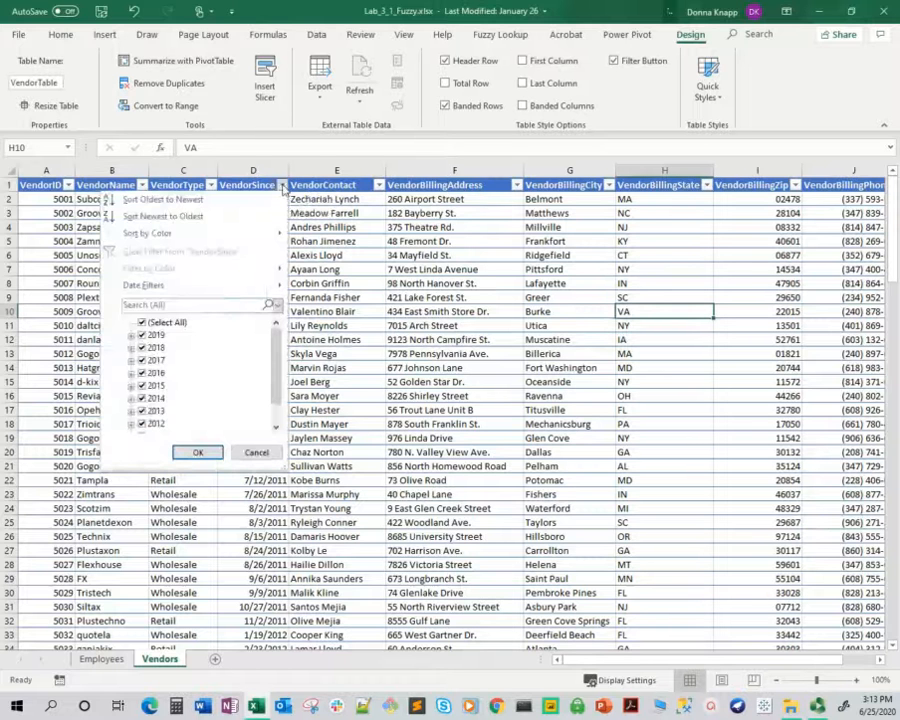
pyautogui.click(142, 324)
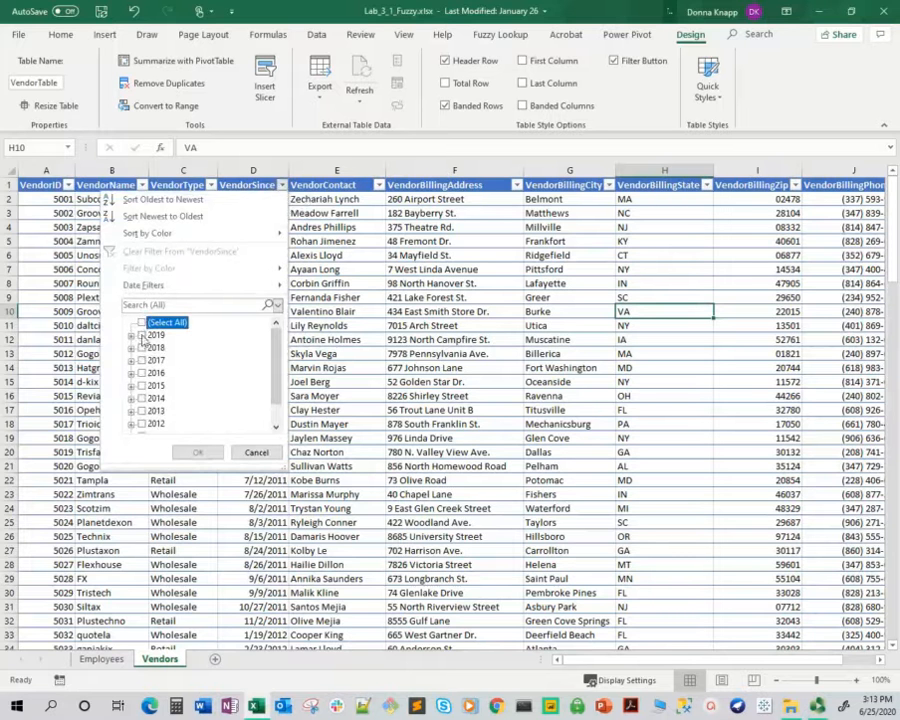
pyautogui.click(142, 336)
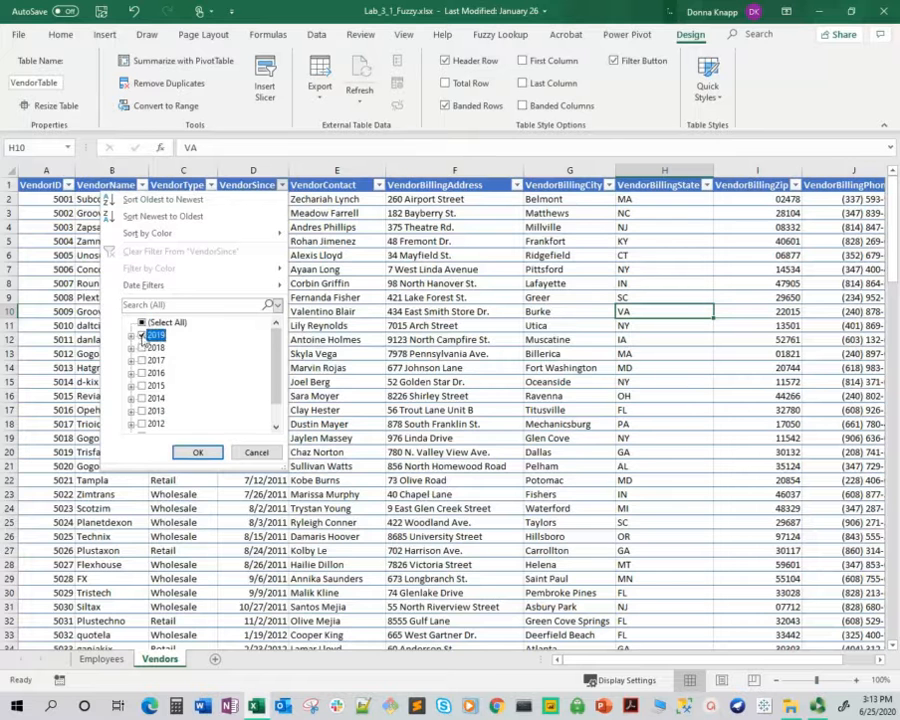
pyautogui.click(198, 452)
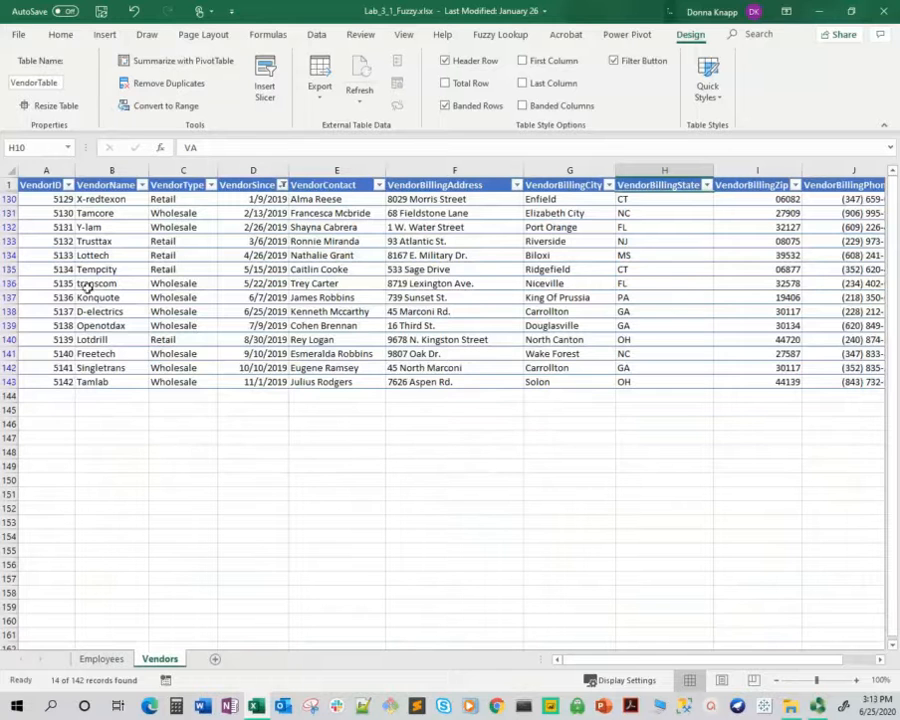
# Add a new worksheet after the Vendors sheet and return to the filtered vendors table
pyautogui.click(43, 184)
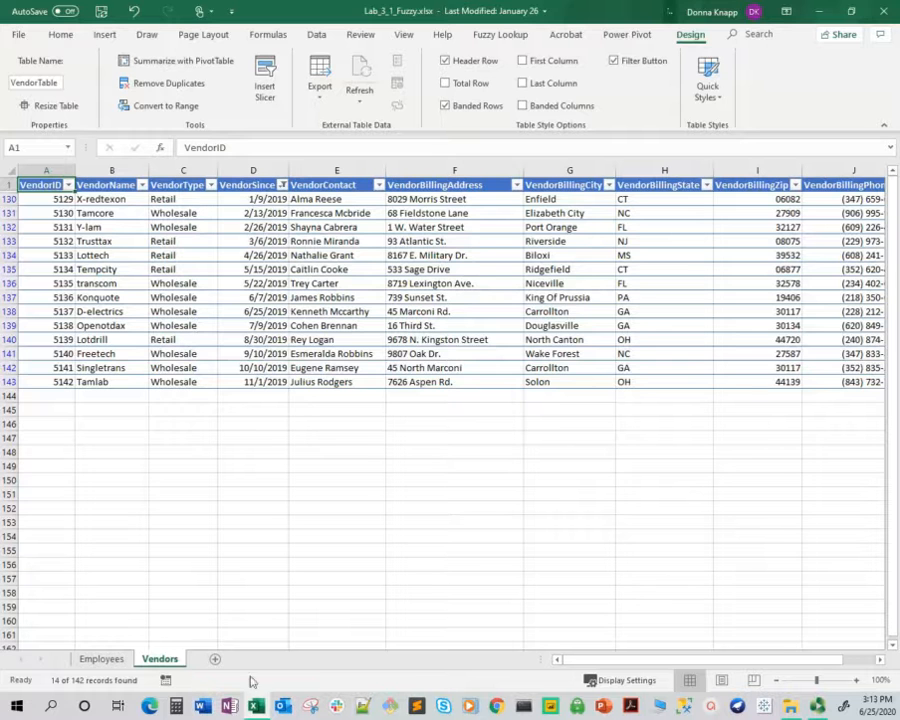
pyautogui.click(214, 659)
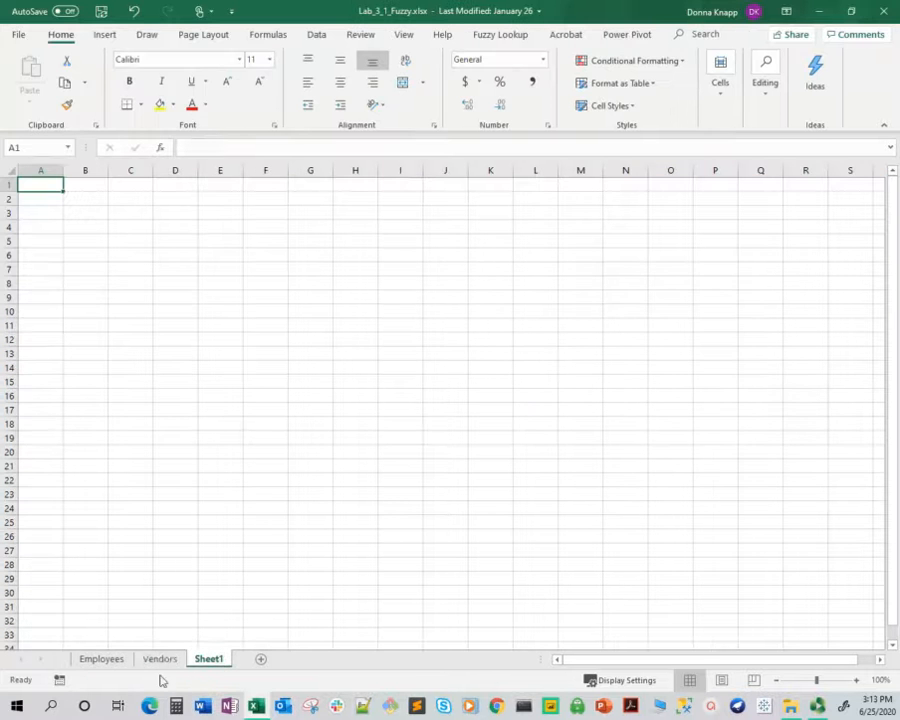
pyautogui.click(171, 659)
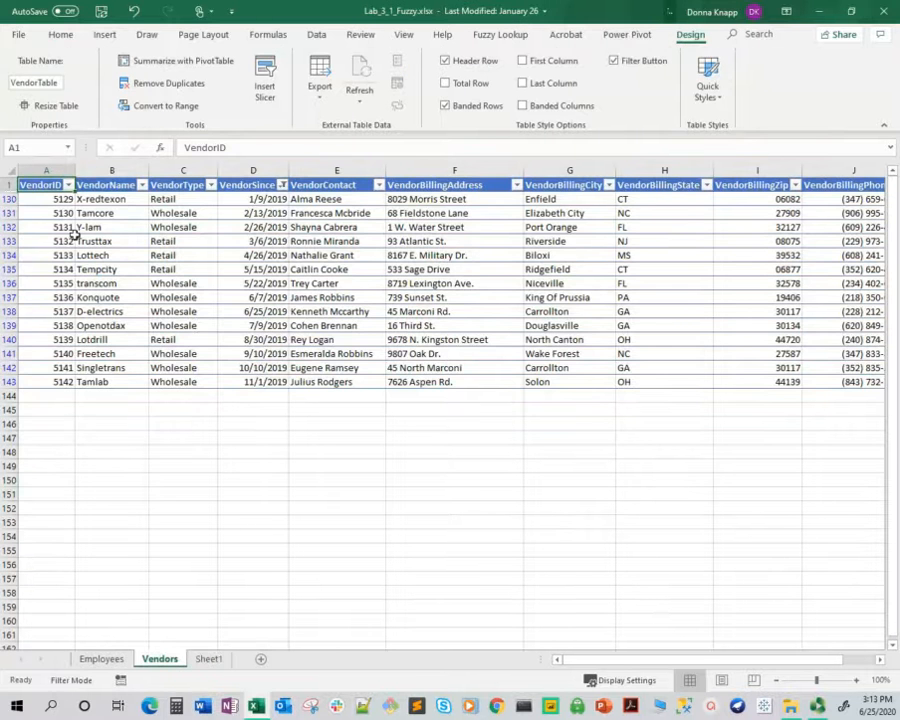
pyautogui.hotkey('ctrl', 'c')
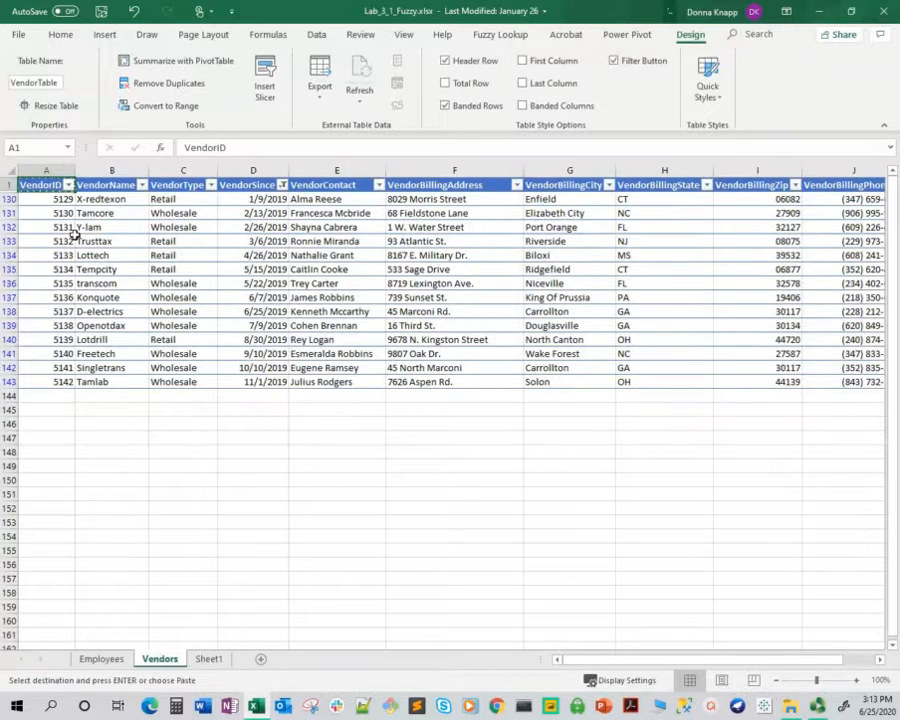
pyautogui.click(112, 481)
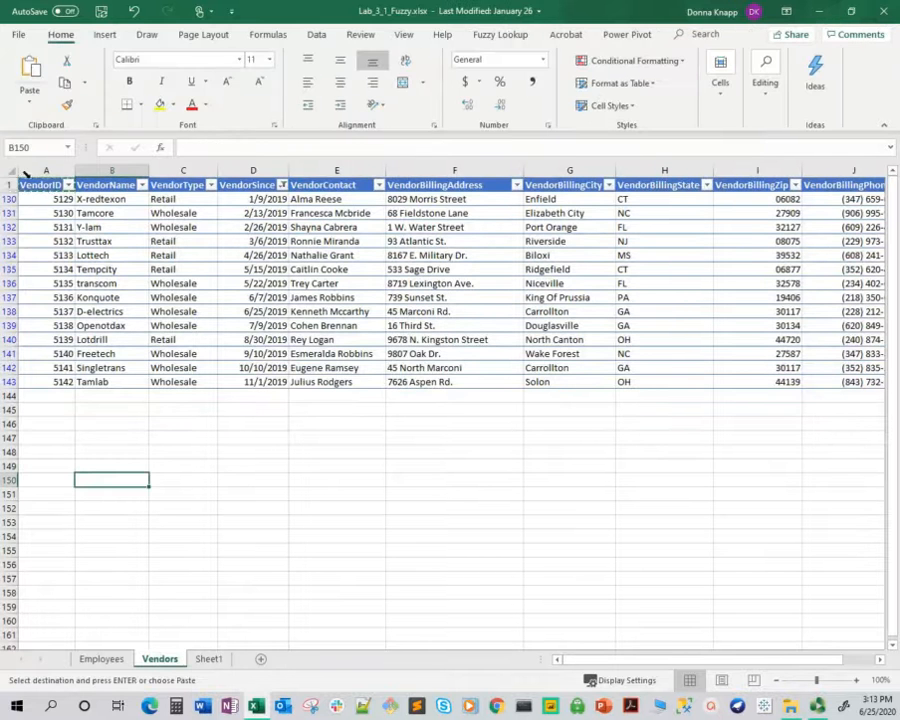
pyautogui.click(45, 186)
pyautogui.press('Escape')
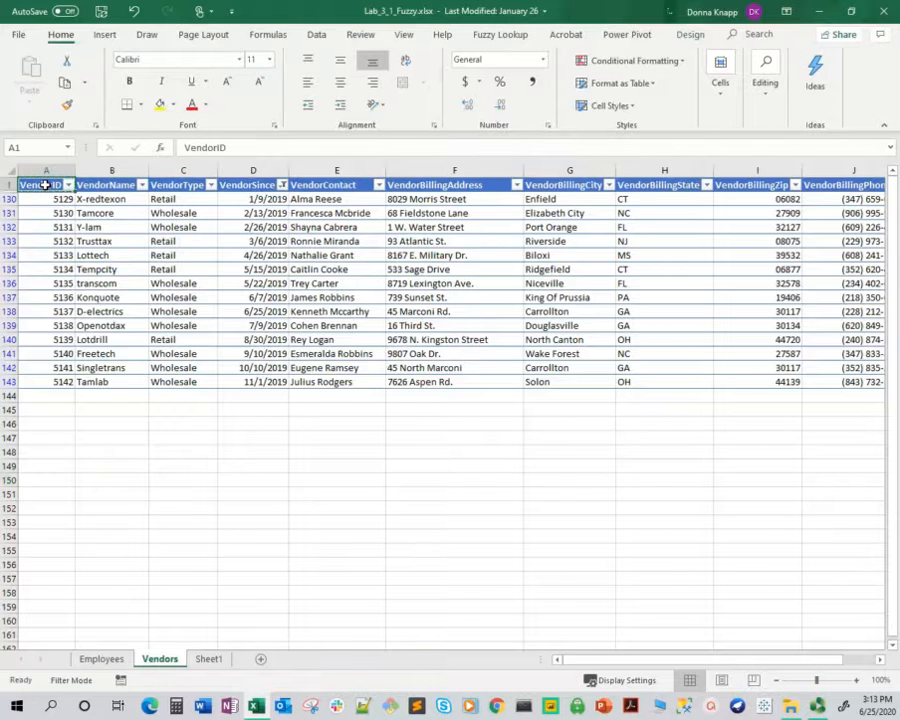
# Copy the filtered vendors table with its header row and paste it at cell A1 of Sheet1
pyautogui.hotkey('ctrl', 'shift', 'End')
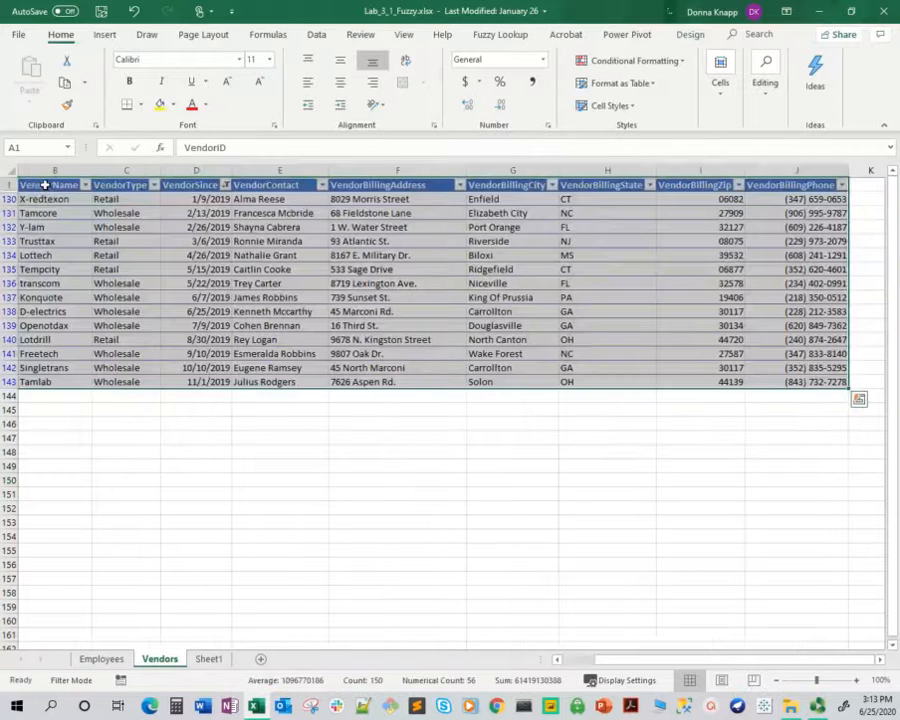
pyautogui.rightClick(144, 243)
pyautogui.click(191, 271)
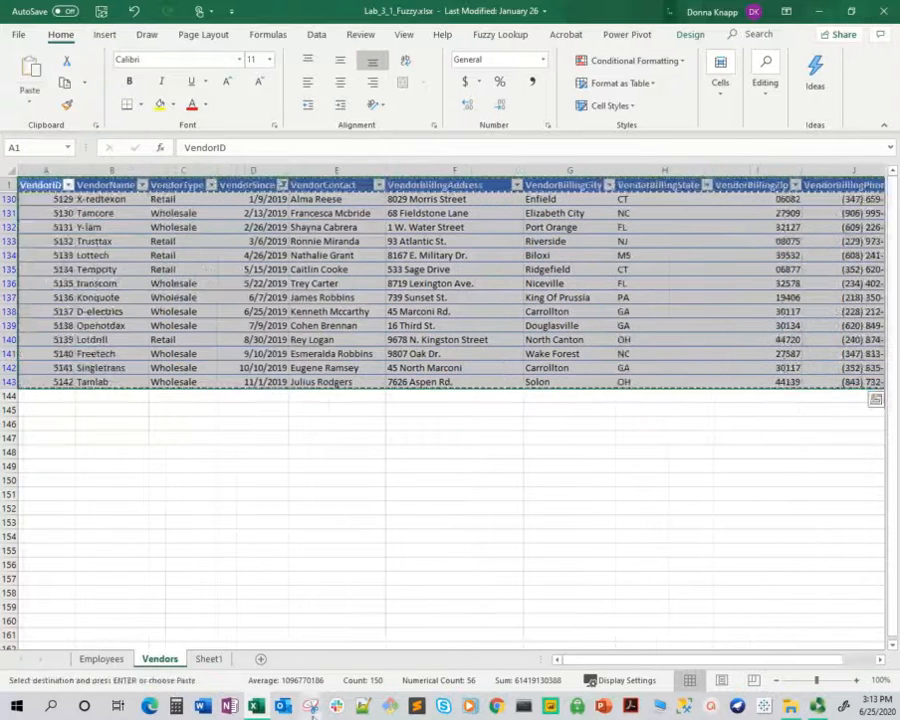
pyautogui.click(208, 659)
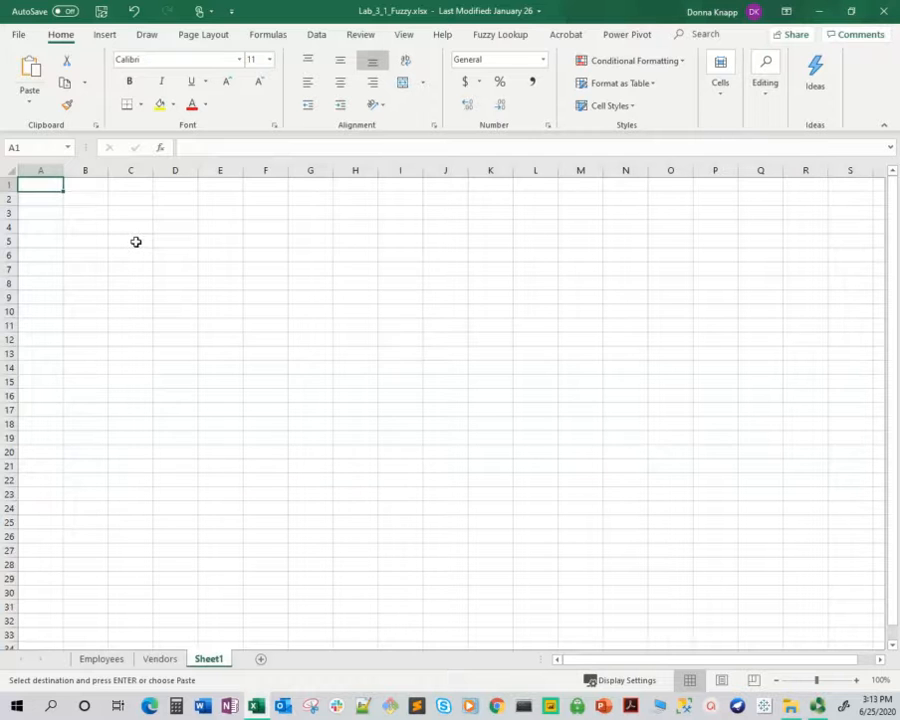
pyautogui.hotkey('ctrl', 'v')
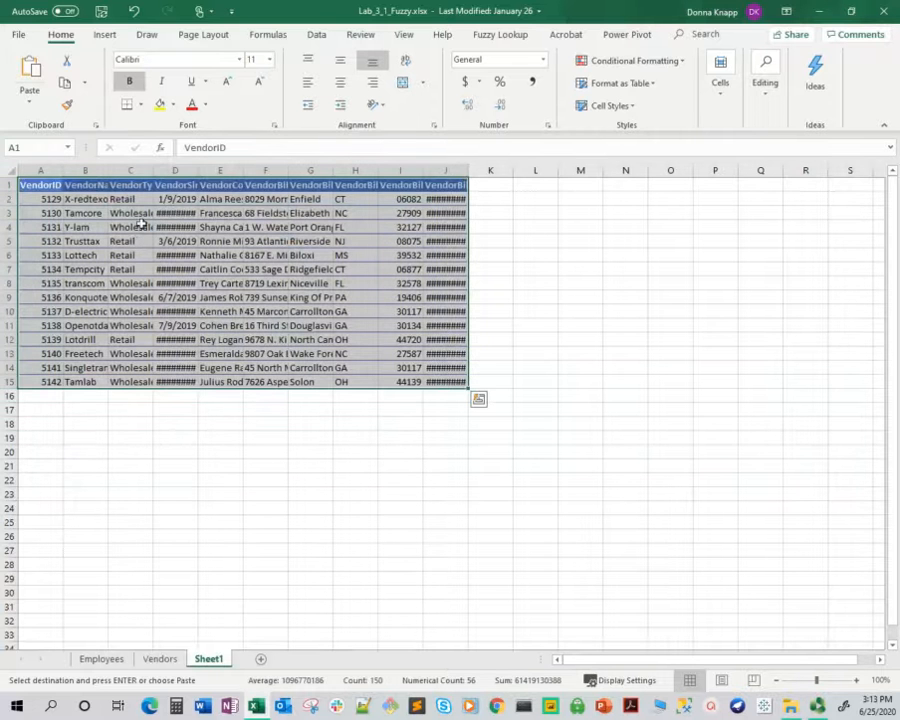
# Widen the columns from VendorName through VendorBillingAddress and the VendorBillingPhone column to fit their contents on Sheet1
pyautogui.doubleClick(200, 171)
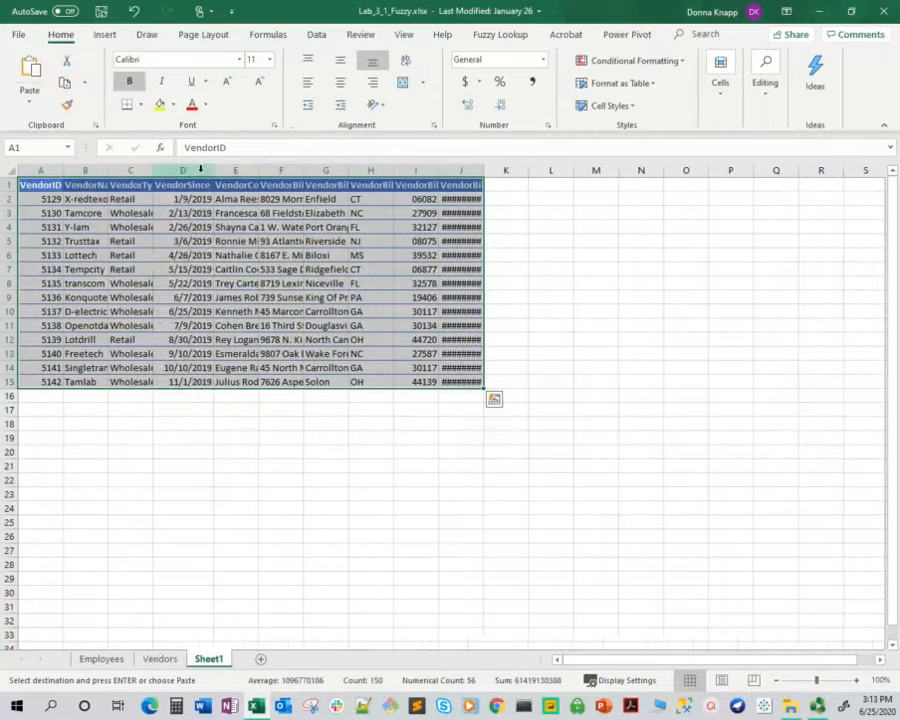
pyautogui.doubleClick(484, 171)
pyautogui.click(488, 170)
pyautogui.click(679, 422)
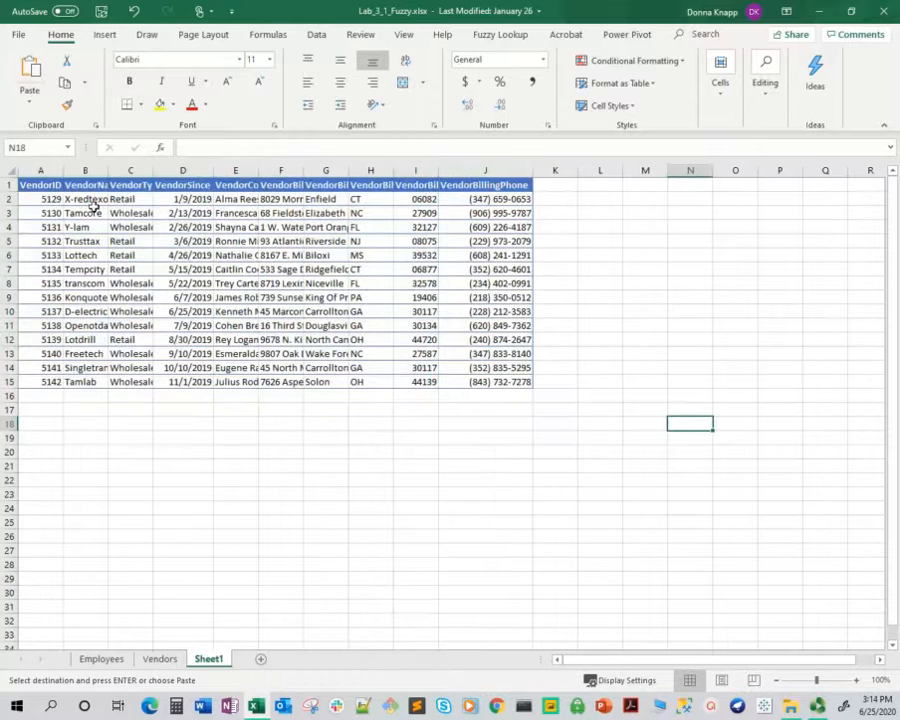
pyautogui.doubleClick(215, 172)
pyautogui.doubleClick(303, 171)
pyautogui.doubleClick(262, 171)
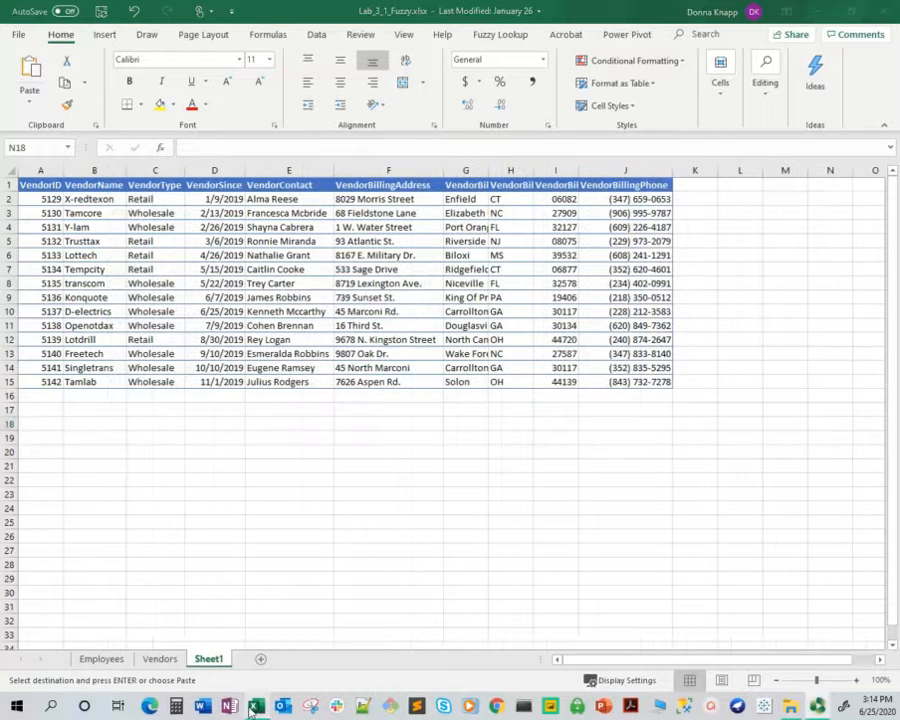
# Rename Sheet1 as Vendors2019
pyautogui.click(215, 660)
pyautogui.doubleClick(210, 659)
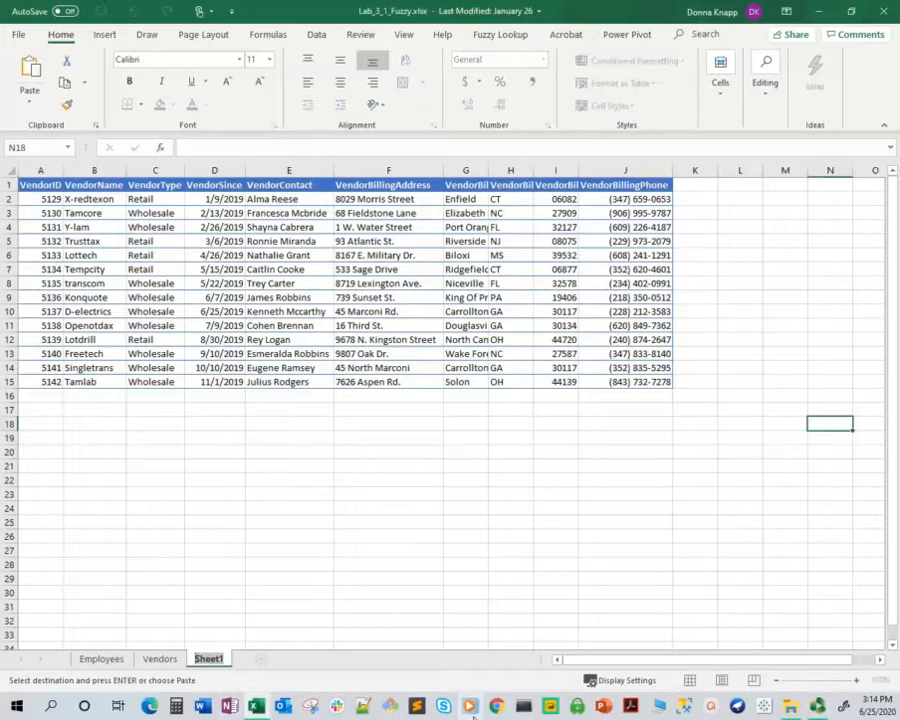
pyautogui.write('Ve')
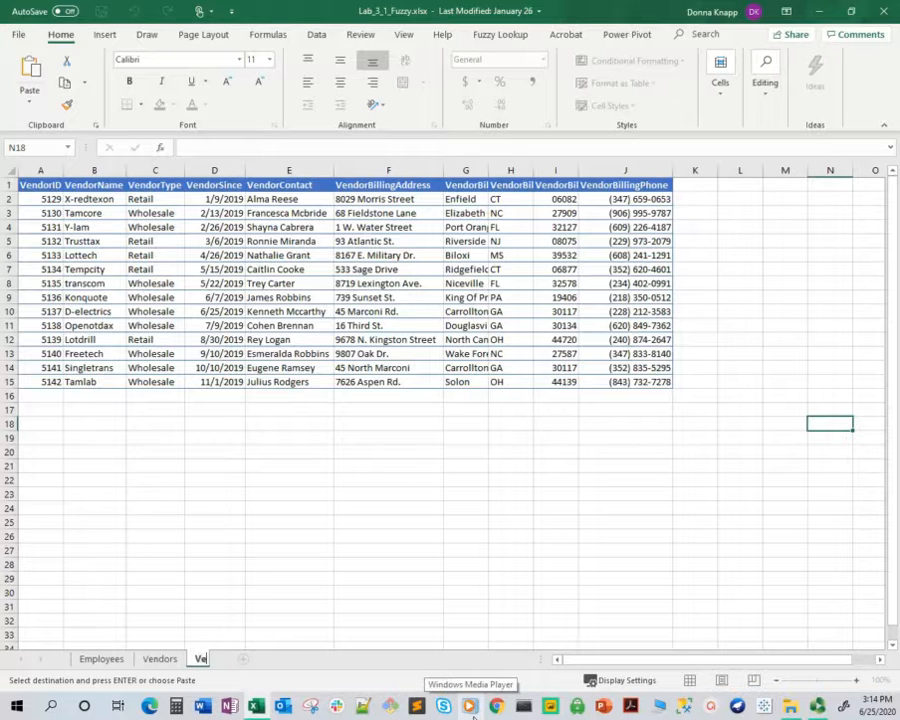
pyautogui.write('ndors')
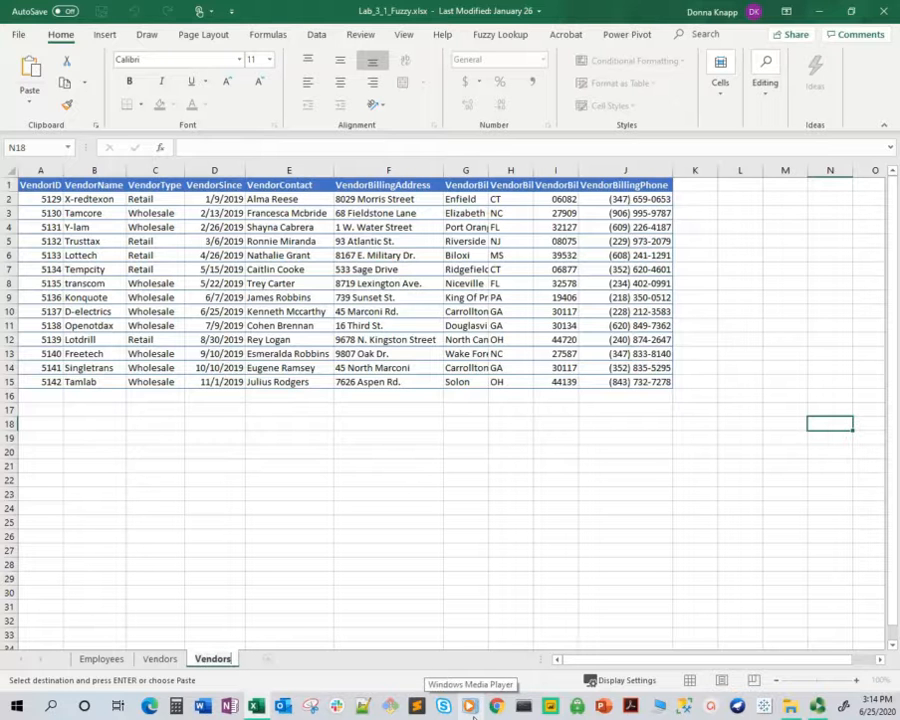
pyautogui.write('2019')
pyautogui.moveTo(256, 706)
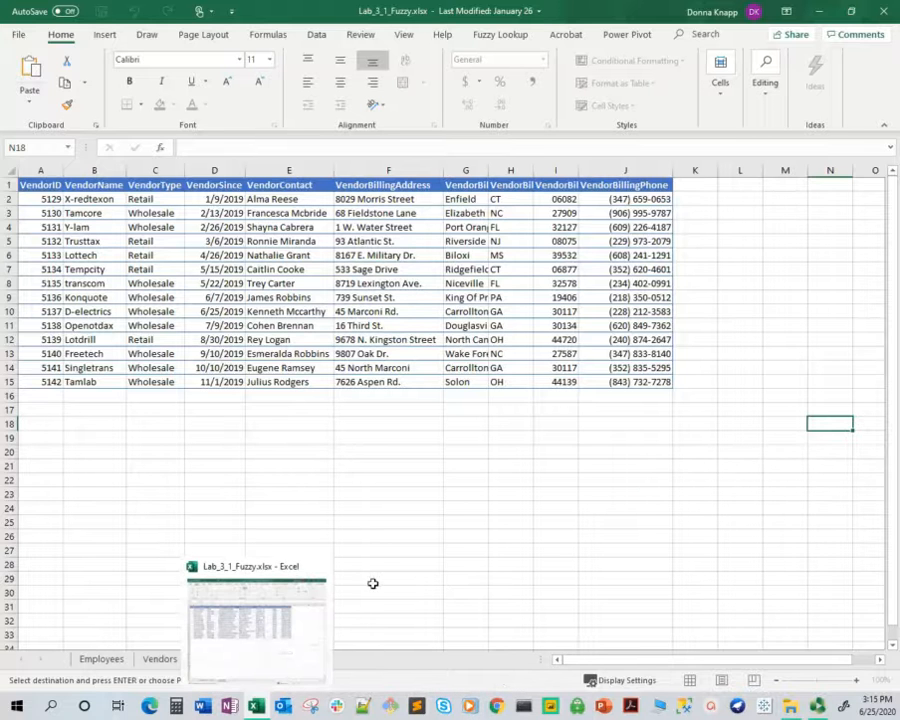
pyautogui.click(380, 561)
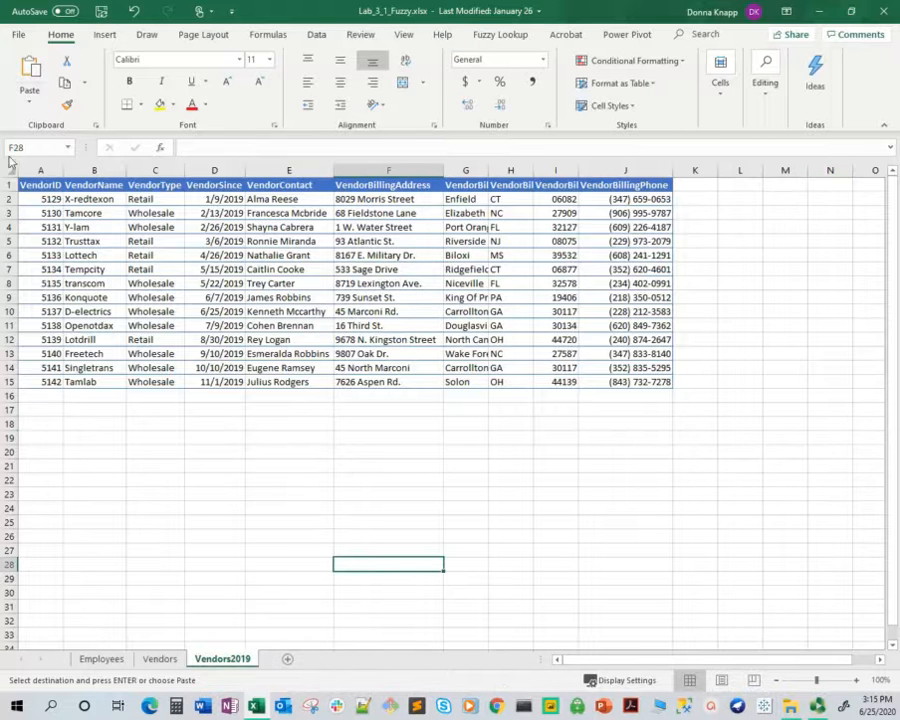
# Format the pasted vendor range A1:J15 as a table with headers, using a light blue table style
pyautogui.click(43, 186)
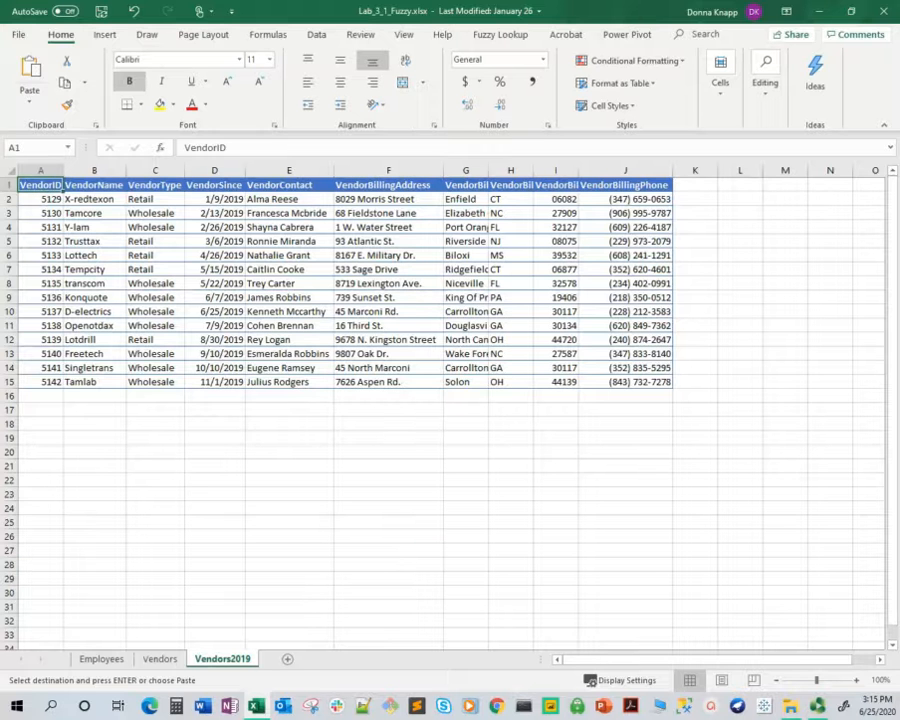
pyautogui.hotkey('ctrl', 'a')
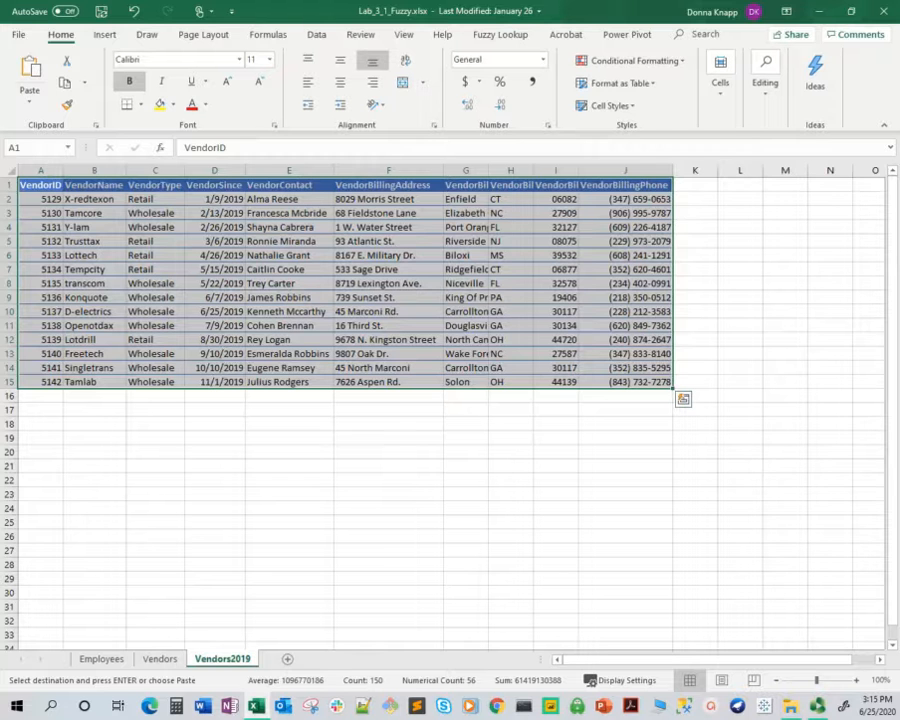
pyautogui.click(633, 84)
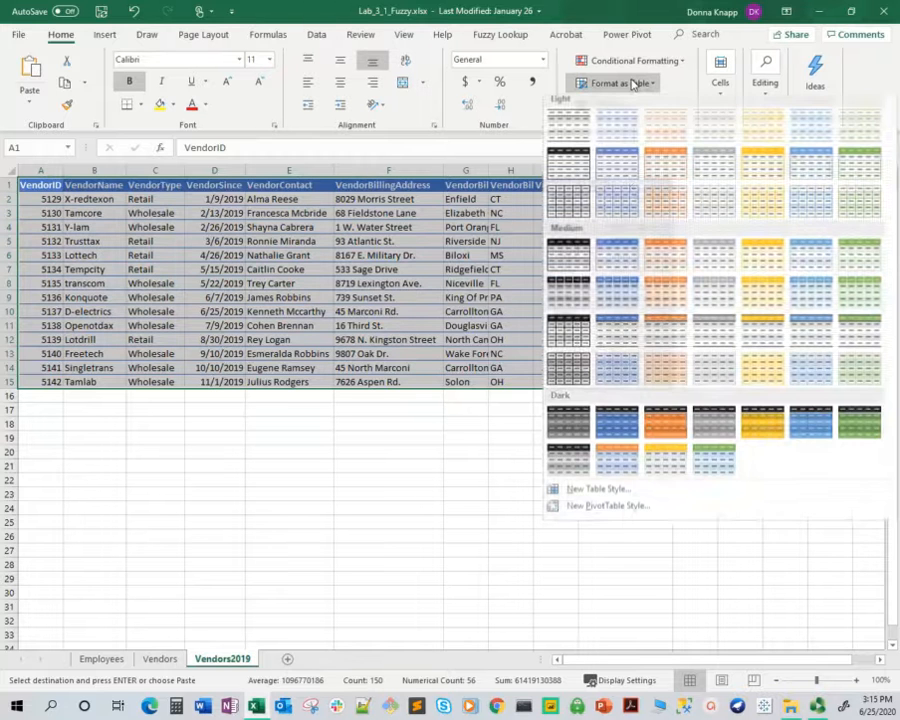
pyautogui.click(617, 166)
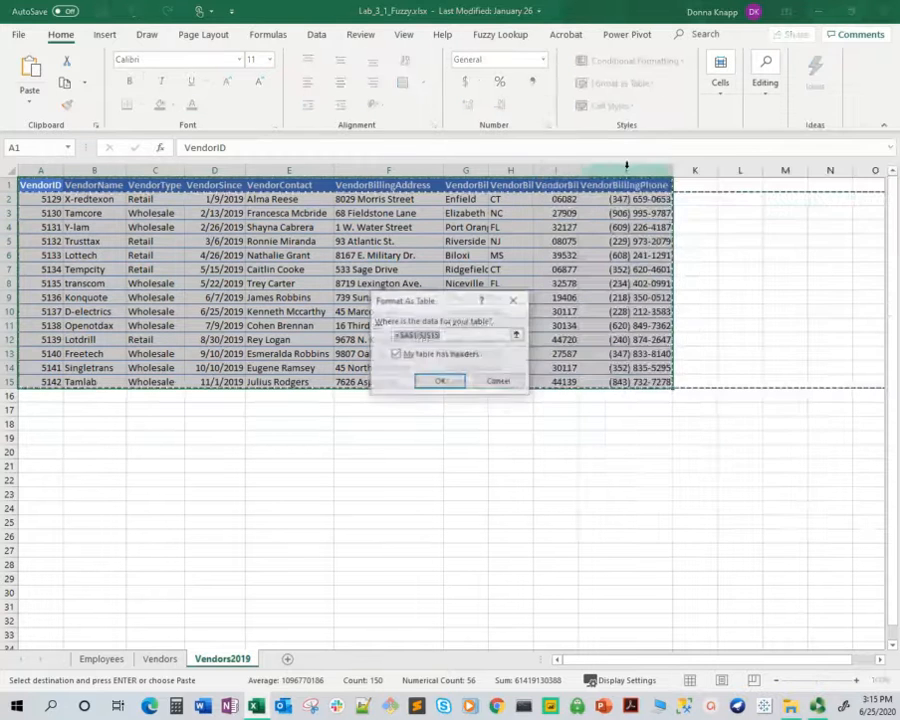
pyautogui.click(440, 381)
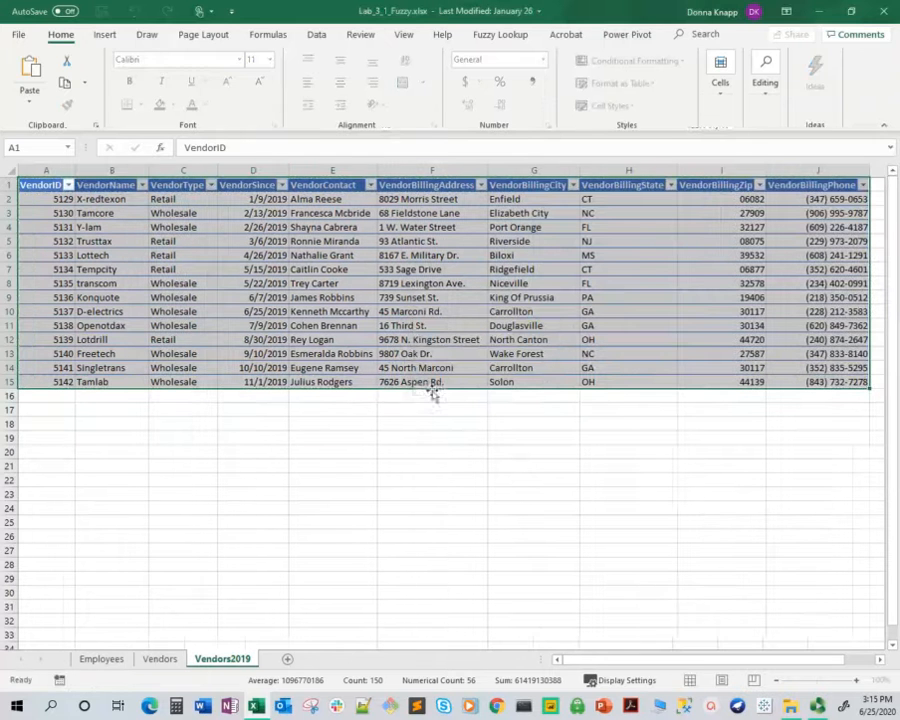
# Name the new table of 2019 vendors Vendors2019
pyautogui.click(38, 84)
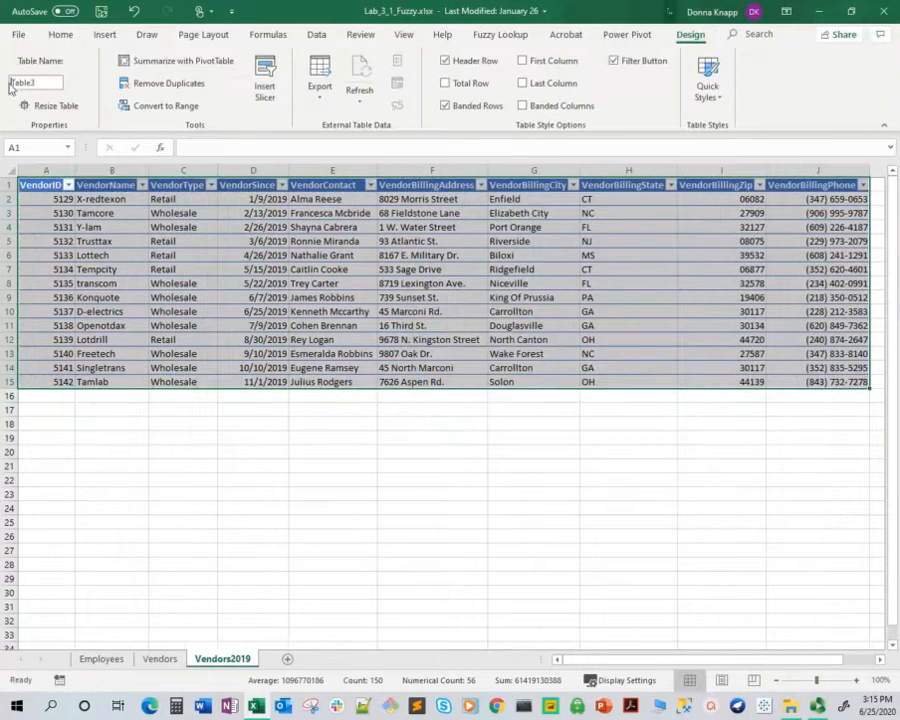
pyautogui.write('Vendors2019')
pyautogui.click(181, 570)
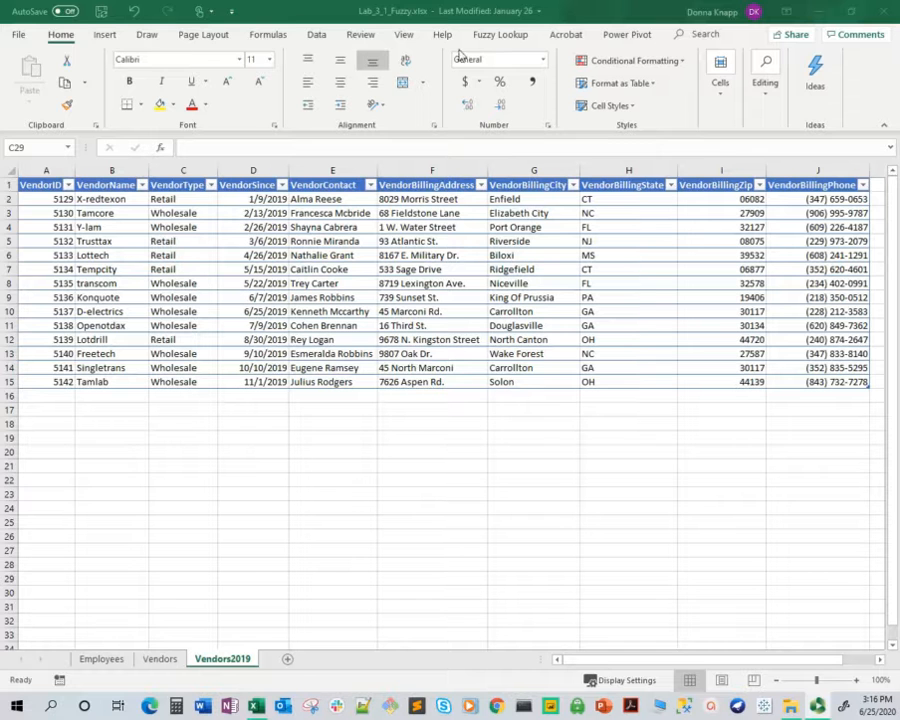
# Start Fuzzy Lookup and set Vendors2019 as the left table and EmployeeTable as the right table
pyautogui.click(503, 35)
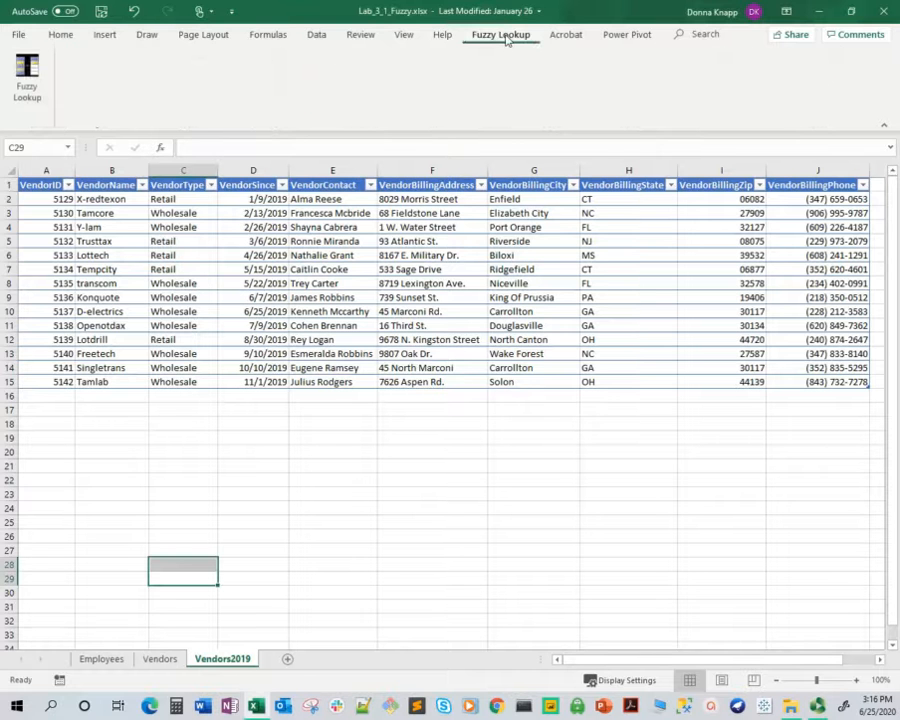
pyautogui.click(28, 72)
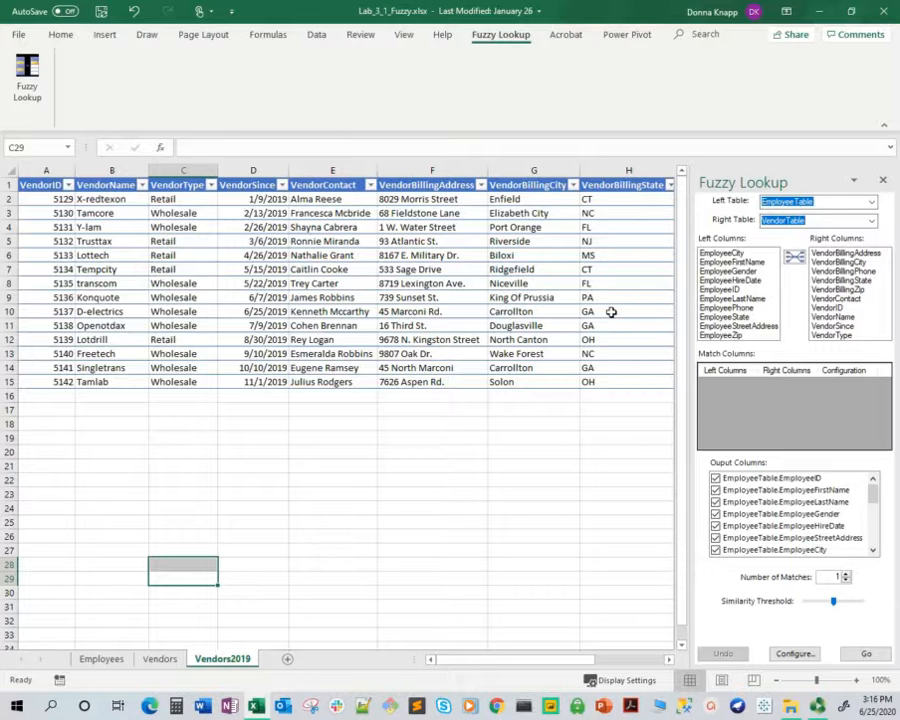
pyautogui.click(873, 203)
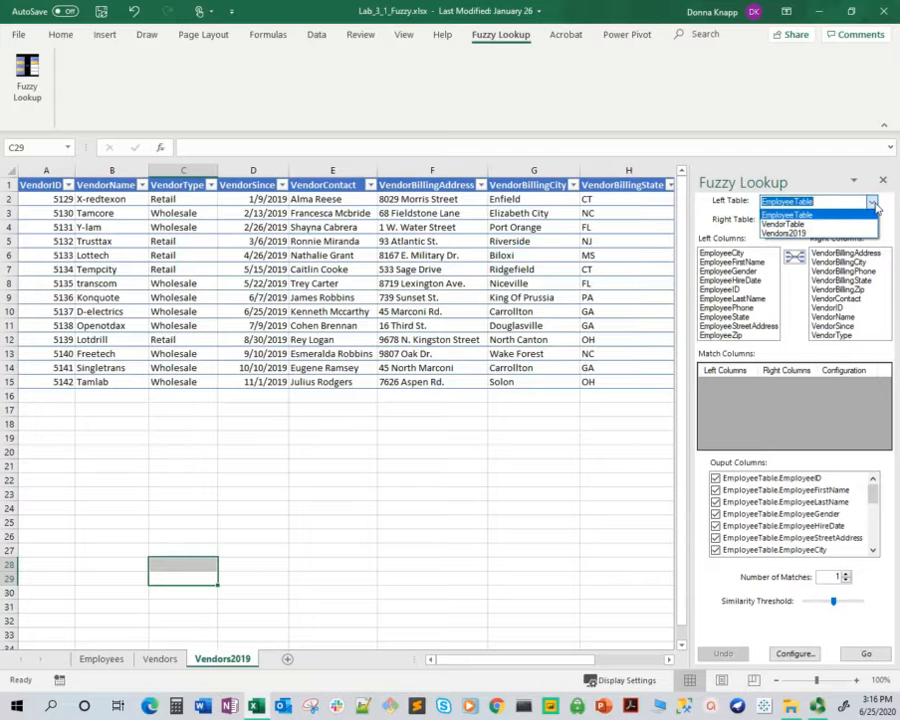
pyautogui.click(812, 233)
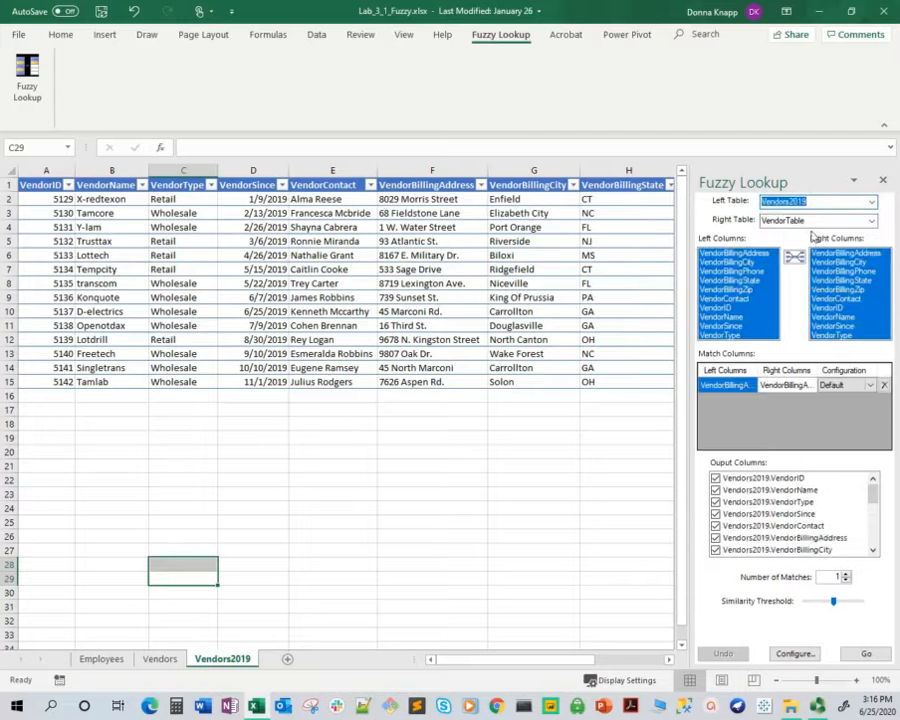
pyautogui.click(873, 222)
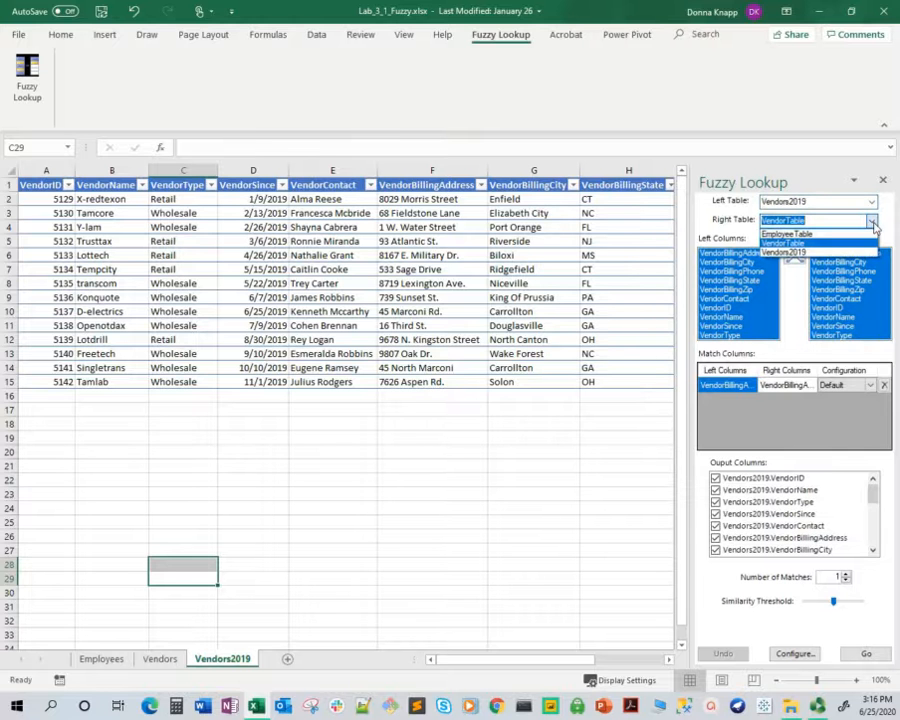
pyautogui.click(806, 235)
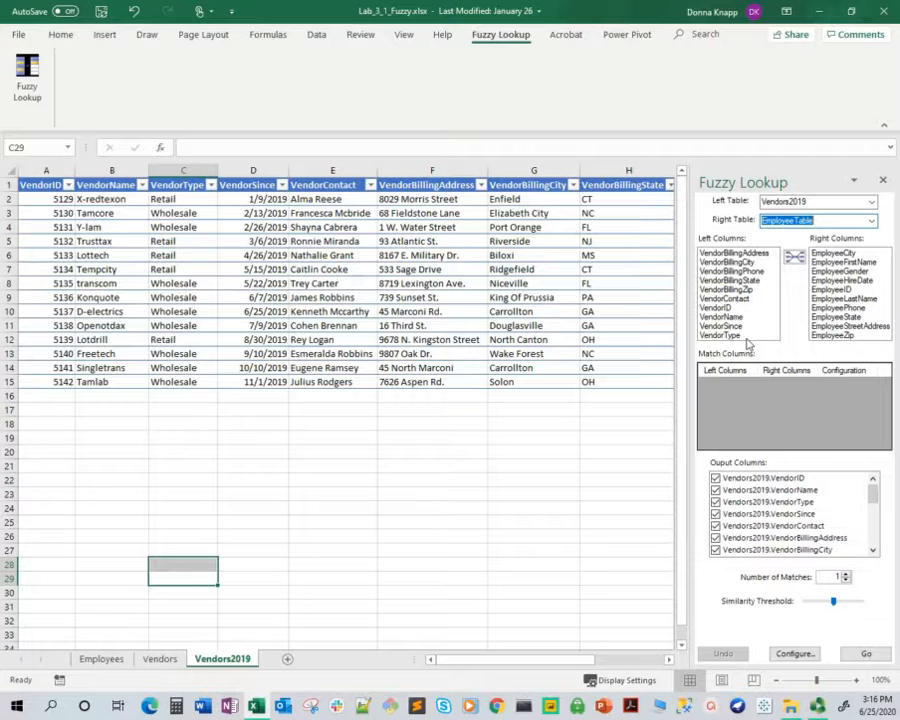
# Add a match between the VendorBillingAddress and EmployeeStreetAddress columns
pyautogui.click(738, 254)
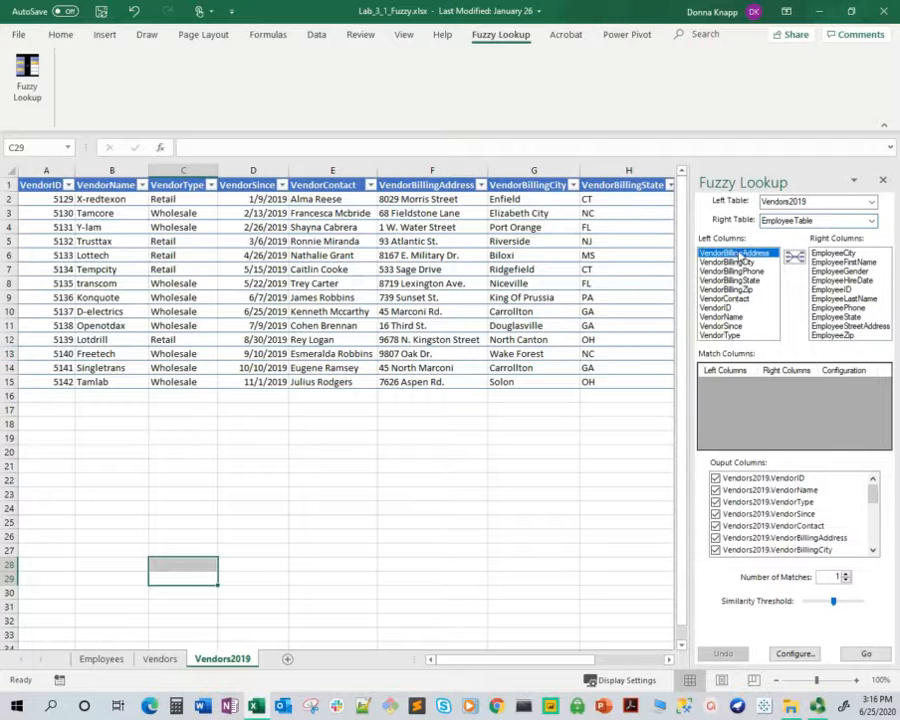
pyautogui.click(864, 328)
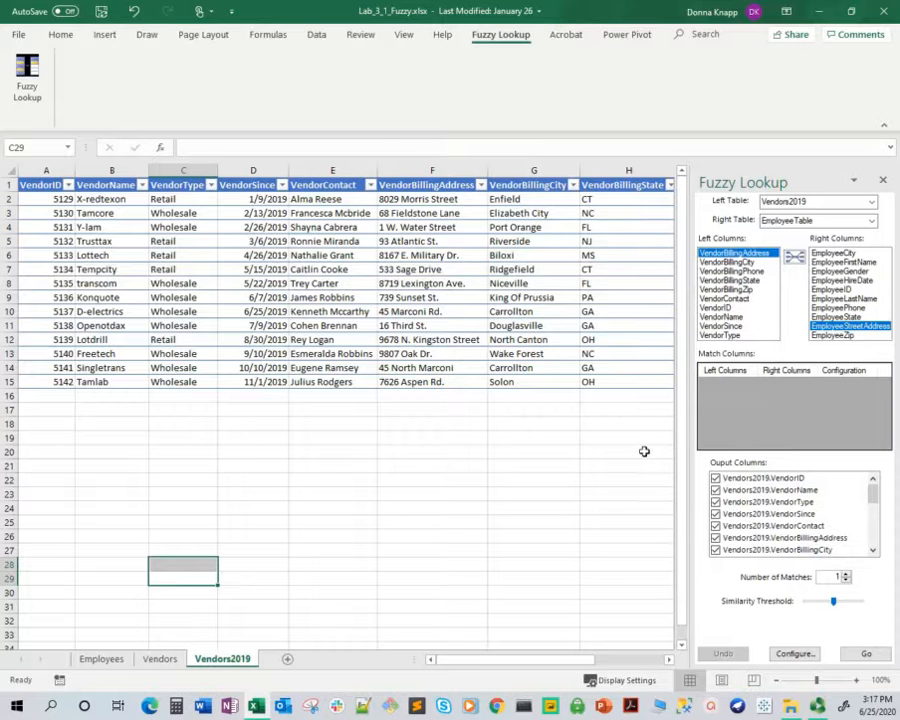
pyautogui.click(794, 258)
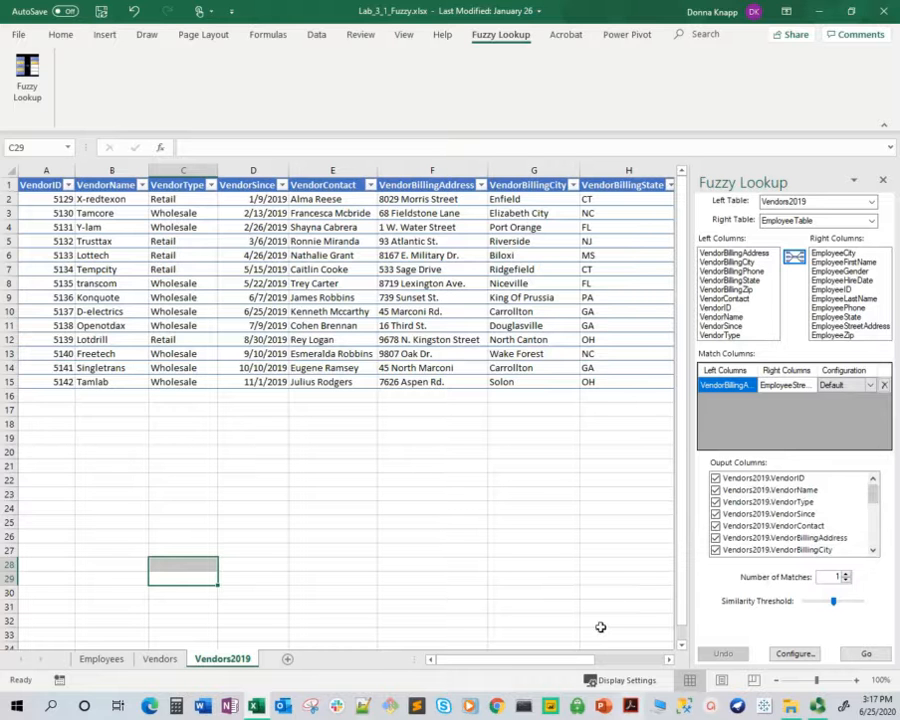
# Add a new worksheet named FuzzyMatch after Vendors2019 and select its cell A1 as the output location
pyautogui.click(287, 661)
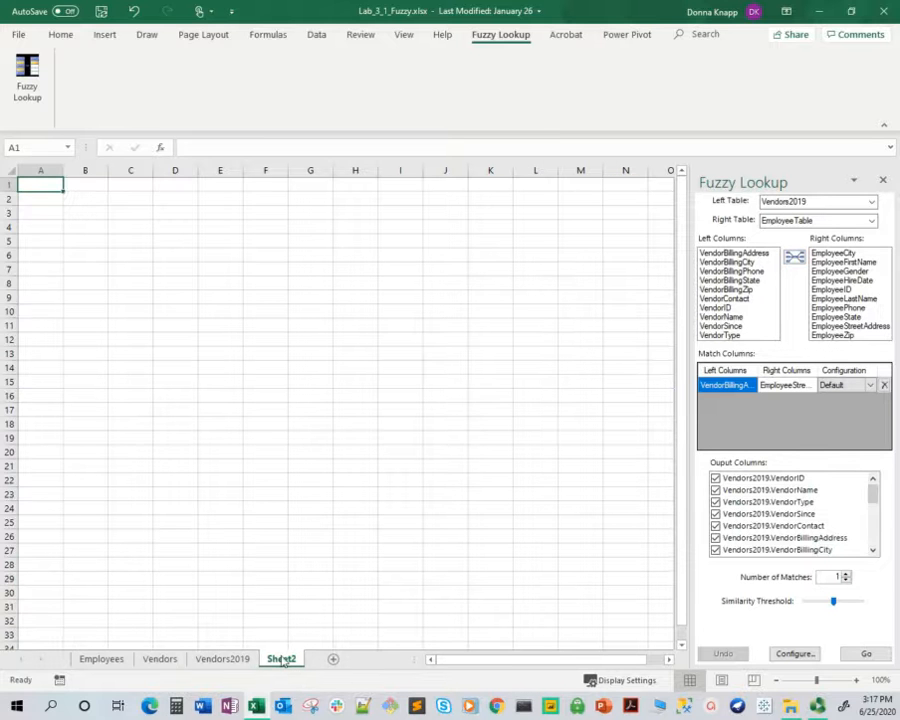
pyautogui.doubleClick(282, 660)
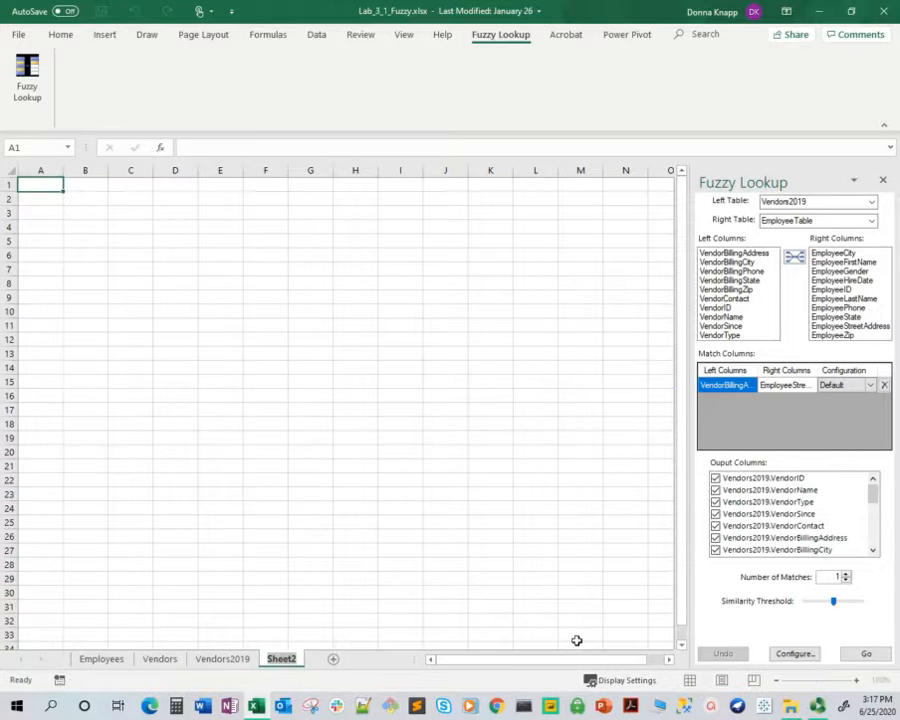
pyautogui.write('FuzzyMatch')
pyautogui.click(445, 577)
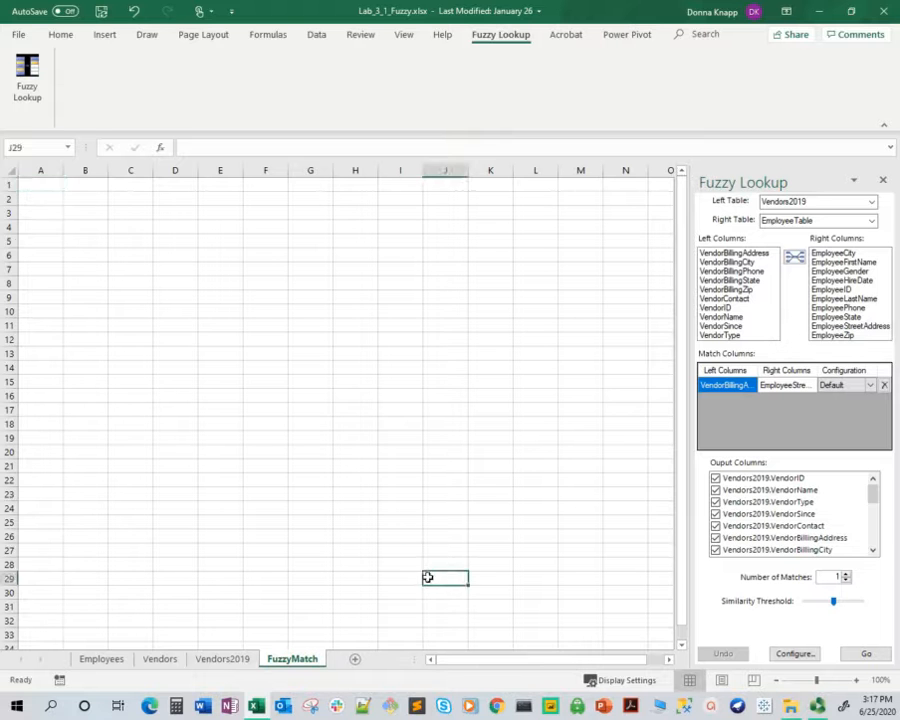
pyautogui.click(26, 185)
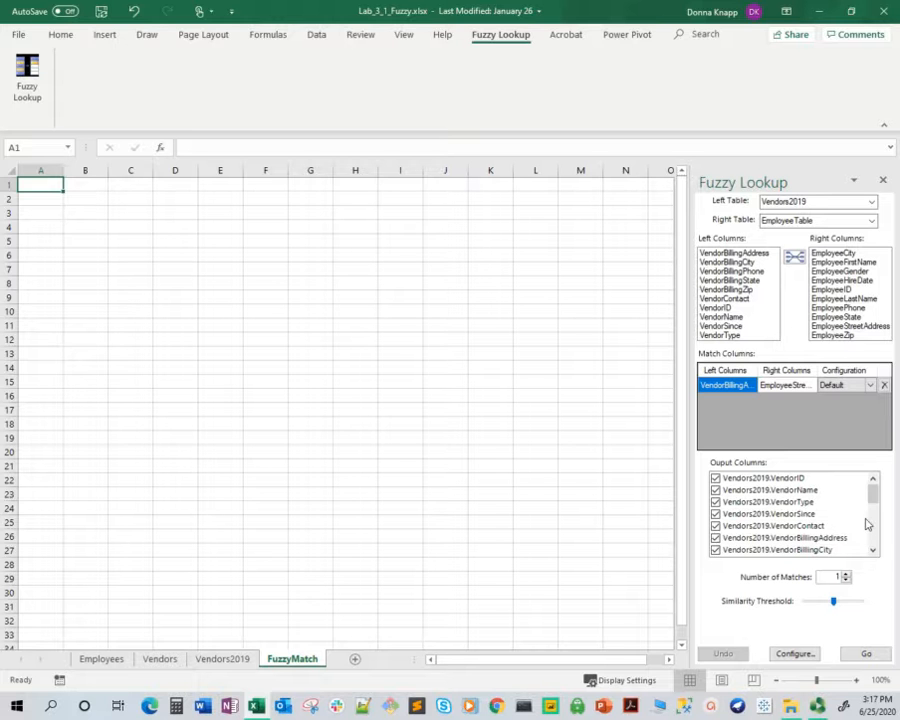
# Exclude VendorID, VendorType, VendorSince, VendorBillingCity, VendorBillingState and VendorBillingPhone from the fuzzy lookup's output columns
pyautogui.click(716, 478)
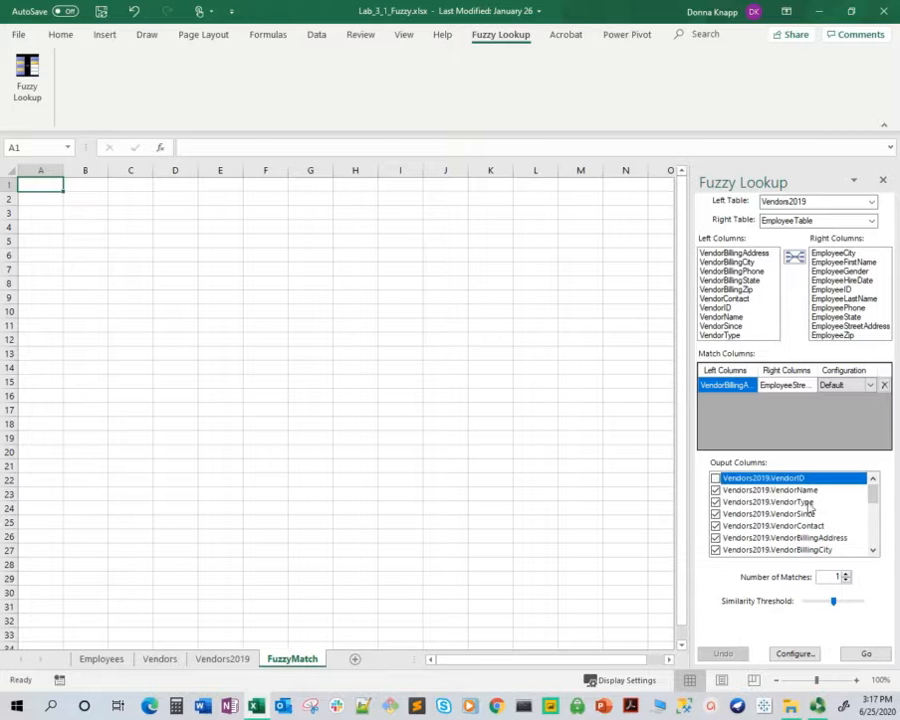
pyautogui.click(716, 502)
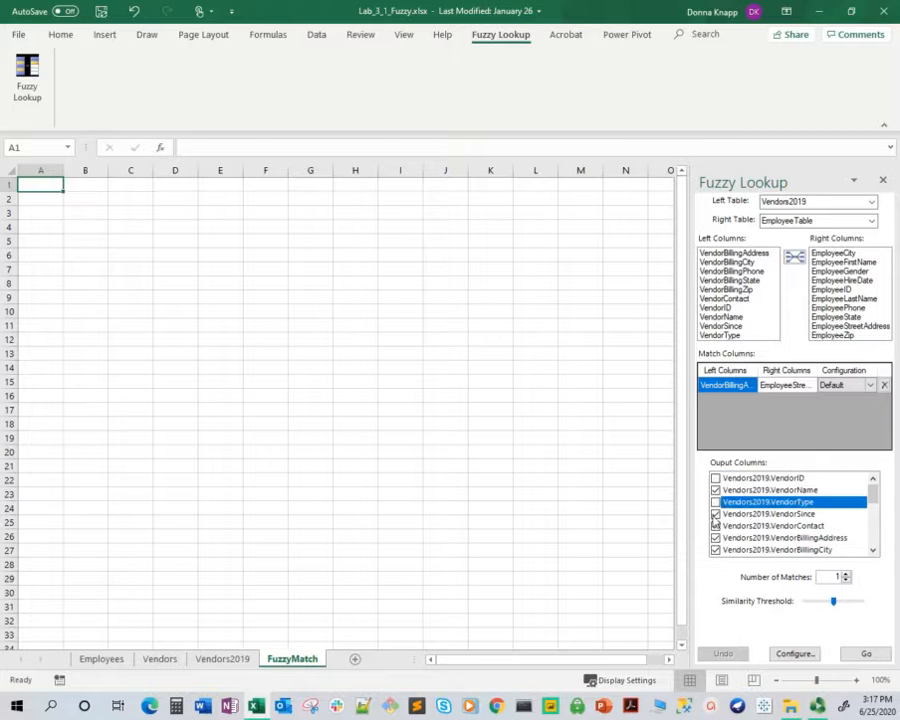
pyautogui.click(715, 514)
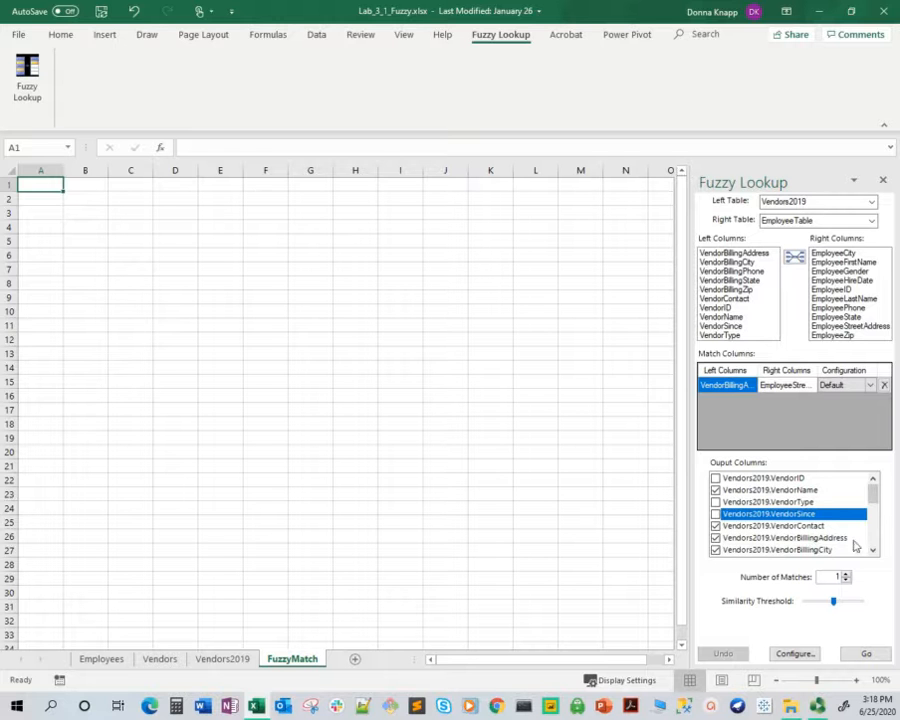
pyautogui.click(715, 550)
pyautogui.click(873, 550)
pyautogui.click(873, 550)
pyautogui.click(873, 550)
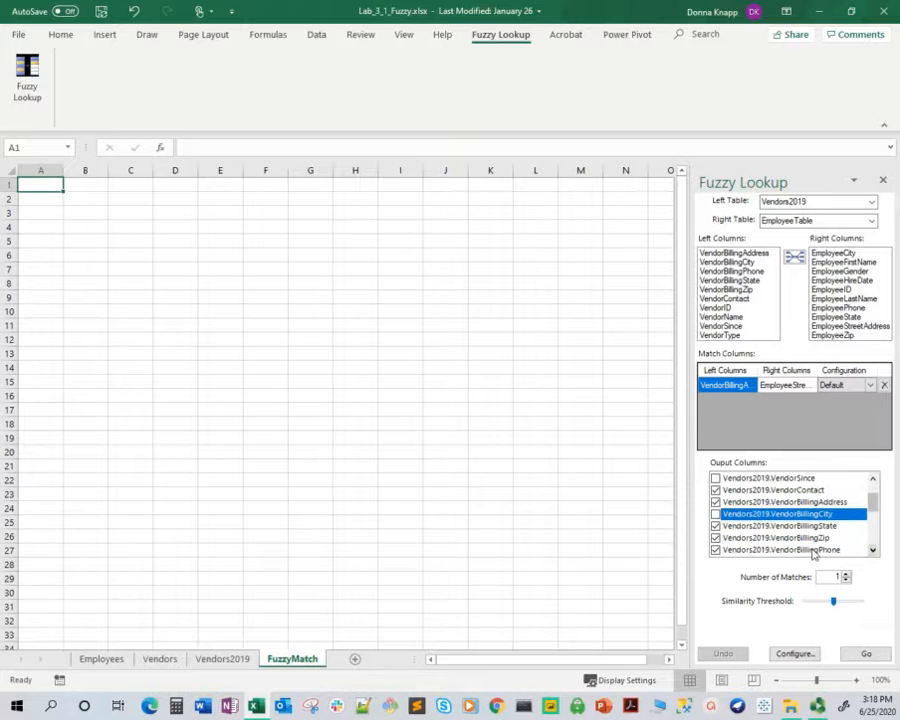
pyautogui.click(734, 529)
pyautogui.click(873, 549)
pyautogui.click(735, 539)
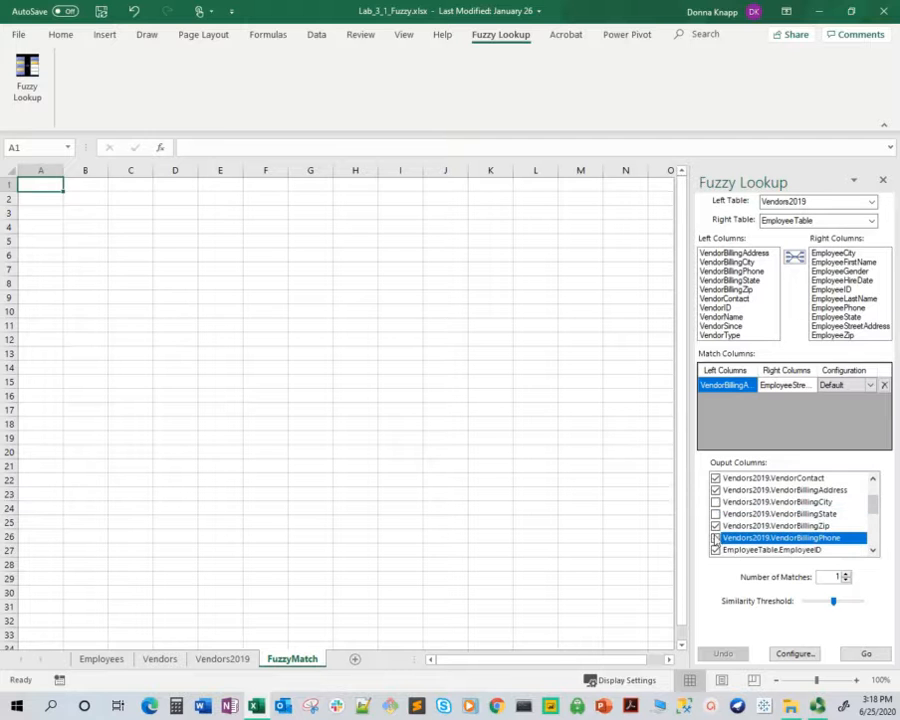
# Exclude EmployeeID, EmployeeGender and EmployeeHireDate from the fuzzy lookup's output columns
pyautogui.click(873, 550)
pyautogui.click(873, 550)
pyautogui.click(715, 526)
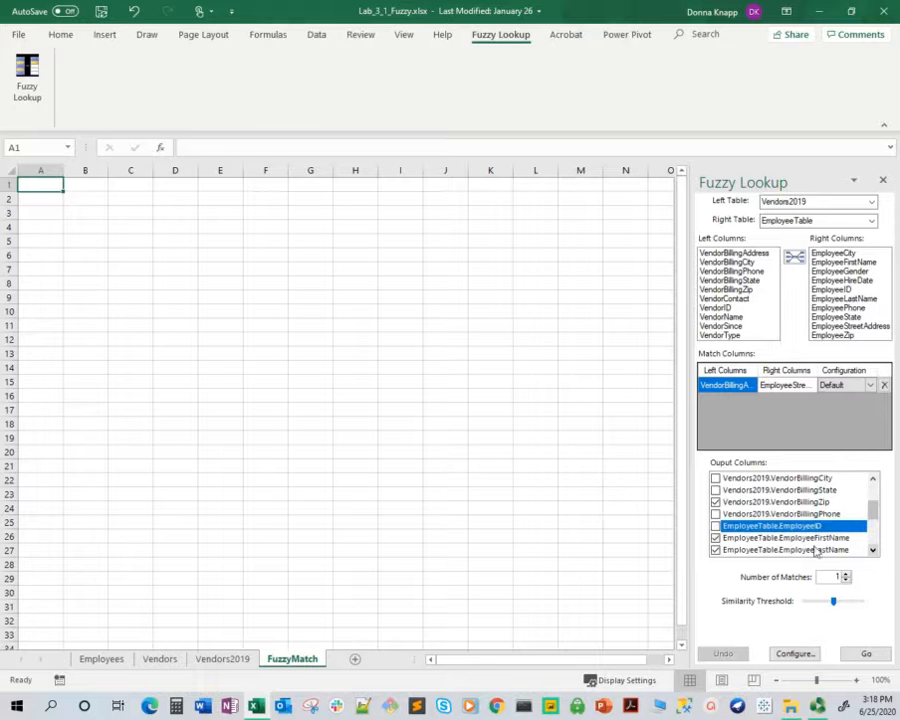
pyautogui.click(873, 550)
pyautogui.click(873, 550)
pyautogui.click(873, 550)
pyautogui.click(715, 526)
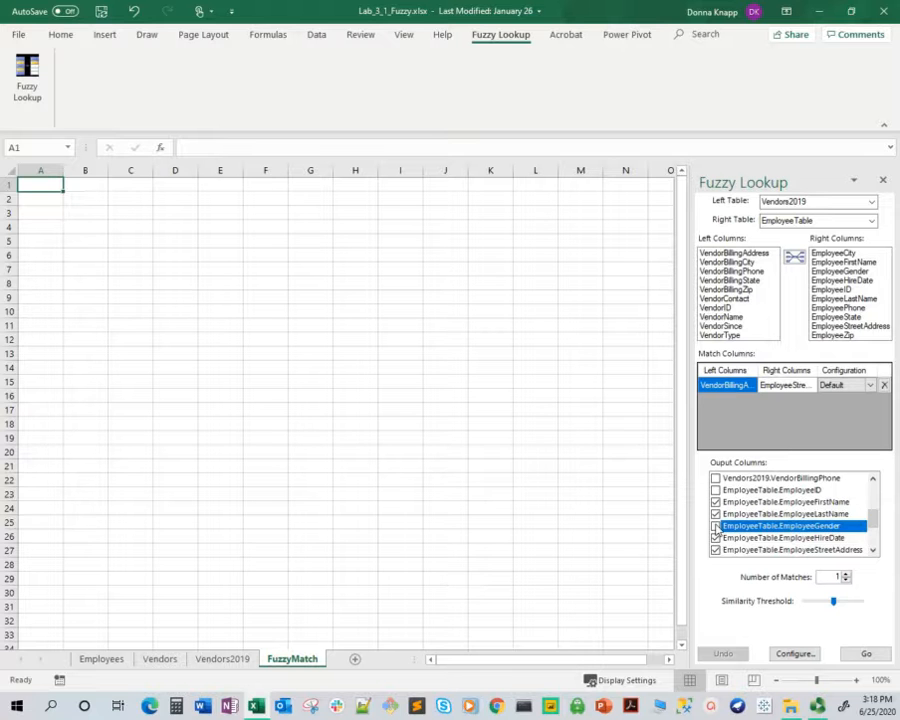
pyautogui.click(716, 538)
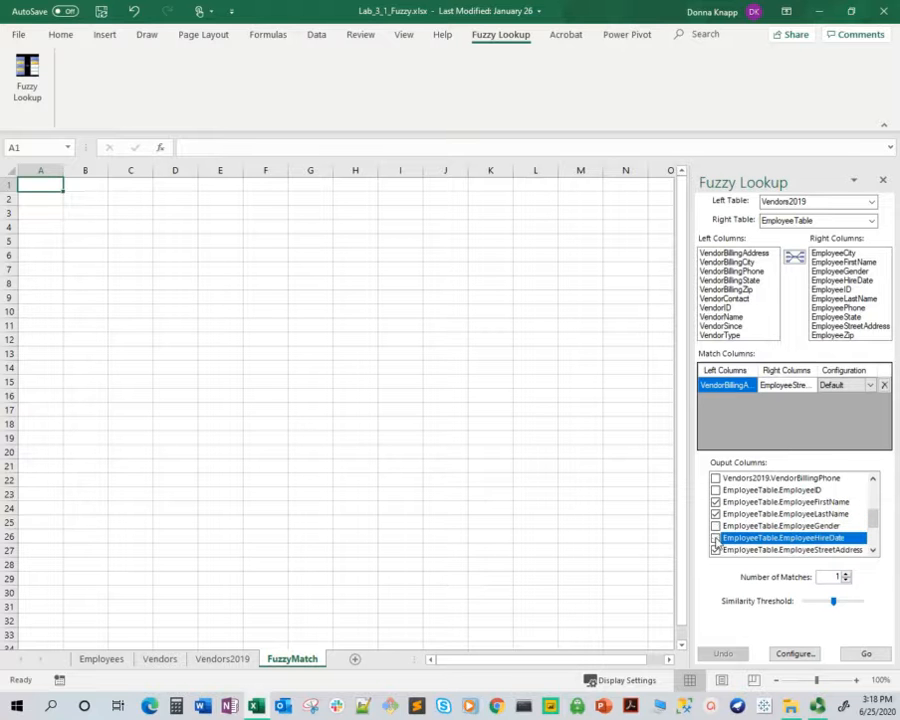
# Exclude EmployeeCity, EmployeeState and EmployeePhone from the fuzzy lookup's output columns
pyautogui.click(873, 550)
pyautogui.click(873, 550)
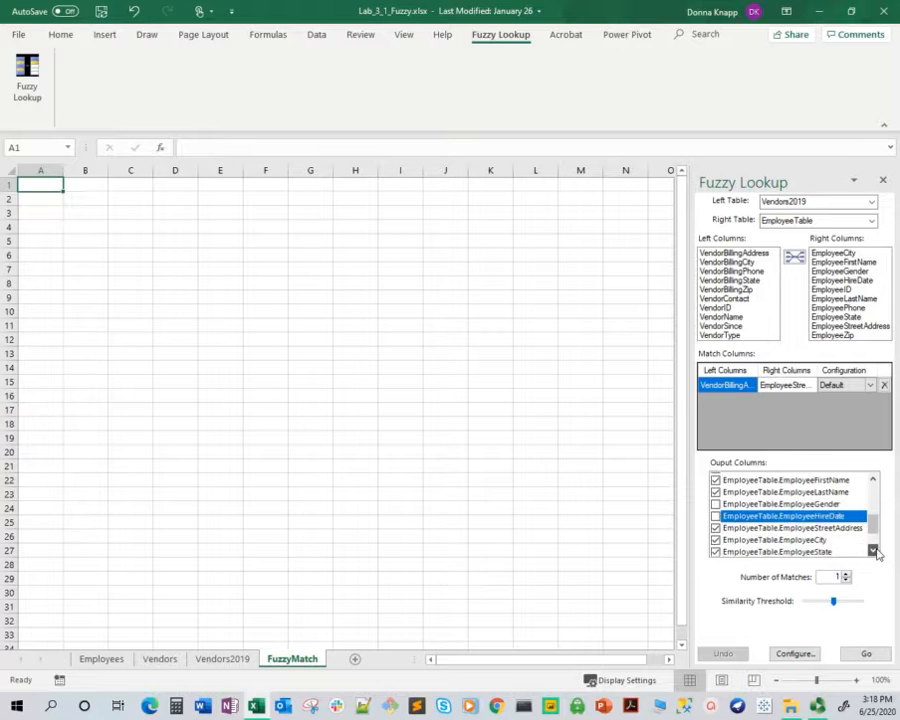
pyautogui.click(718, 540)
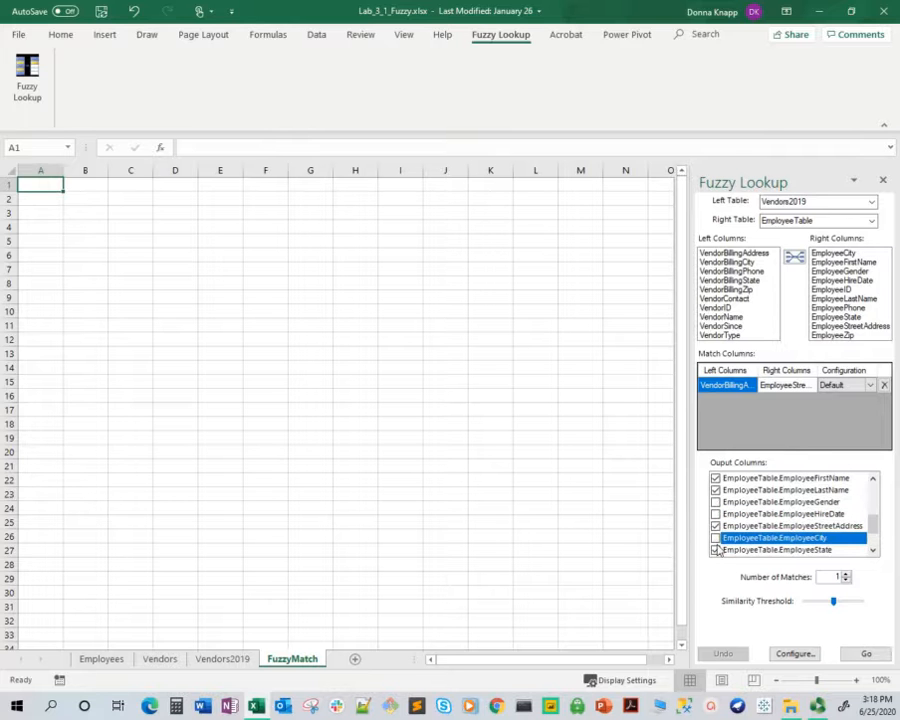
pyautogui.click(716, 550)
pyautogui.click(873, 550)
pyautogui.click(873, 550)
pyautogui.click(873, 550)
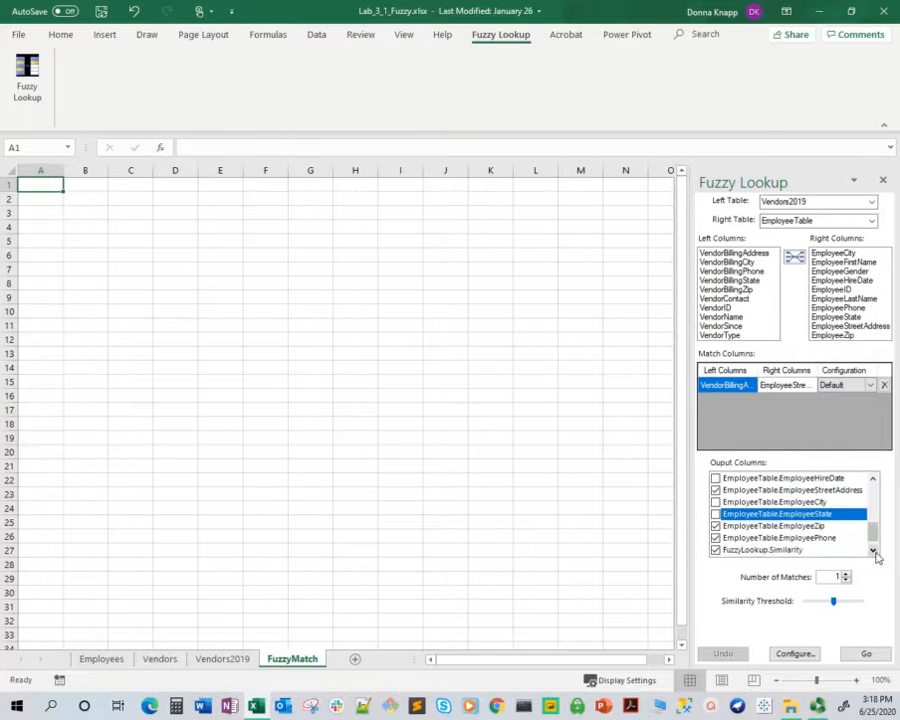
pyautogui.click(717, 540)
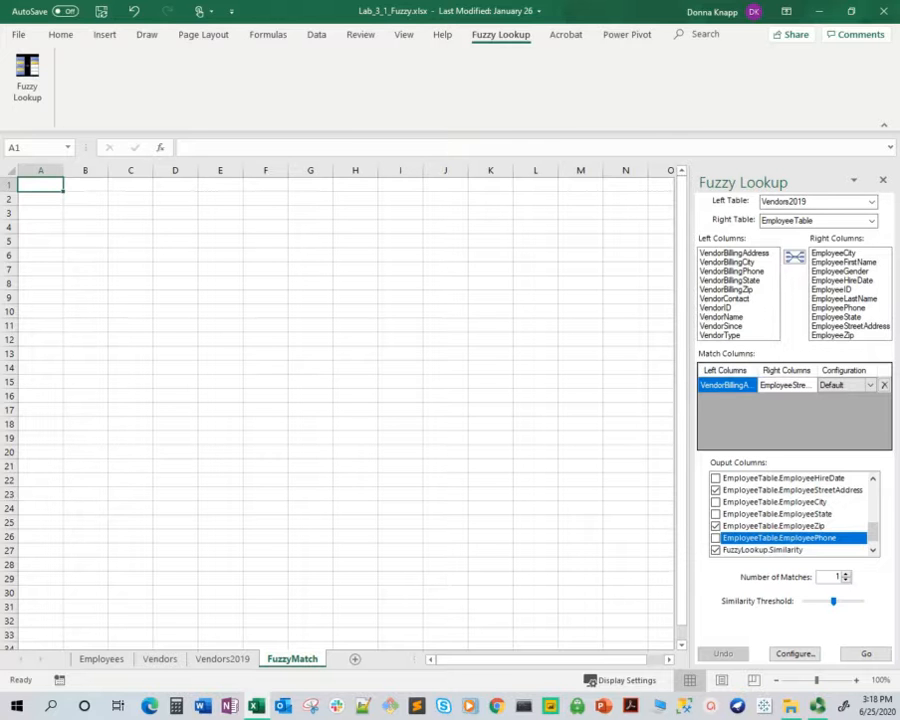
# Run the fuzzy lookup to output its matches on the FuzzyMatch sheet and close the Fuzzy Lookup pane
pyautogui.click(866, 655)
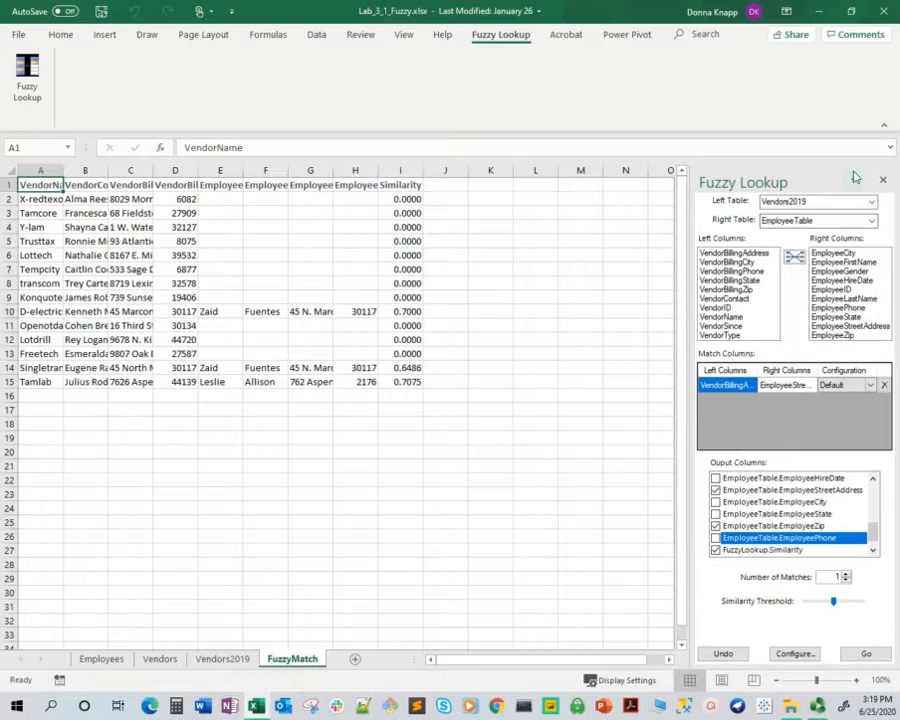
pyautogui.click(882, 180)
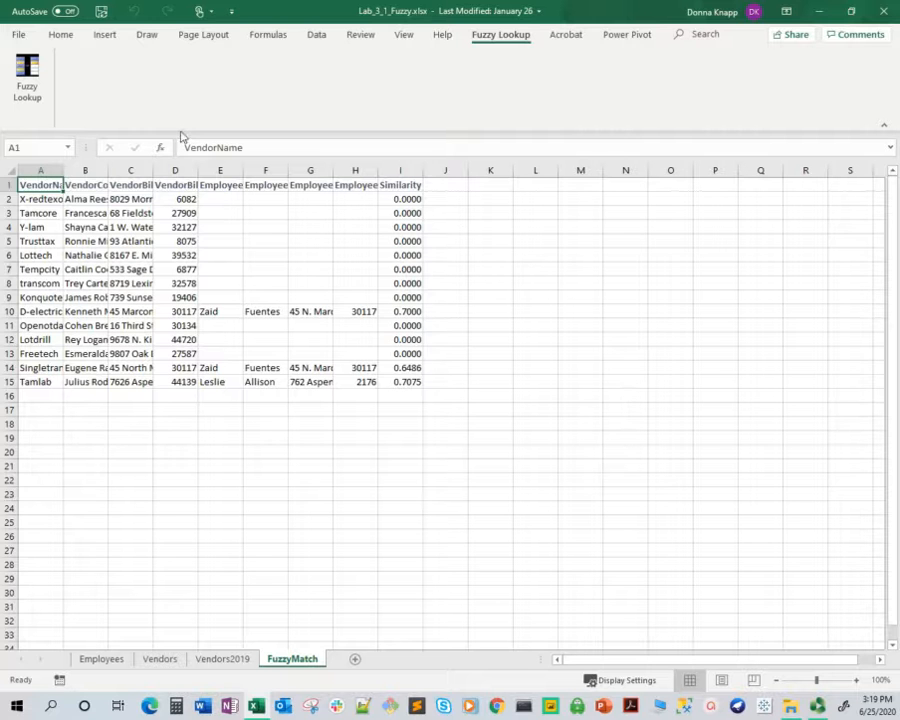
# Autofit the widths of the VendorName, VendorContact, VendorBillingAddress, VendorBillingZip and Similarity columns to their contents
pyautogui.doubleClick(64, 170)
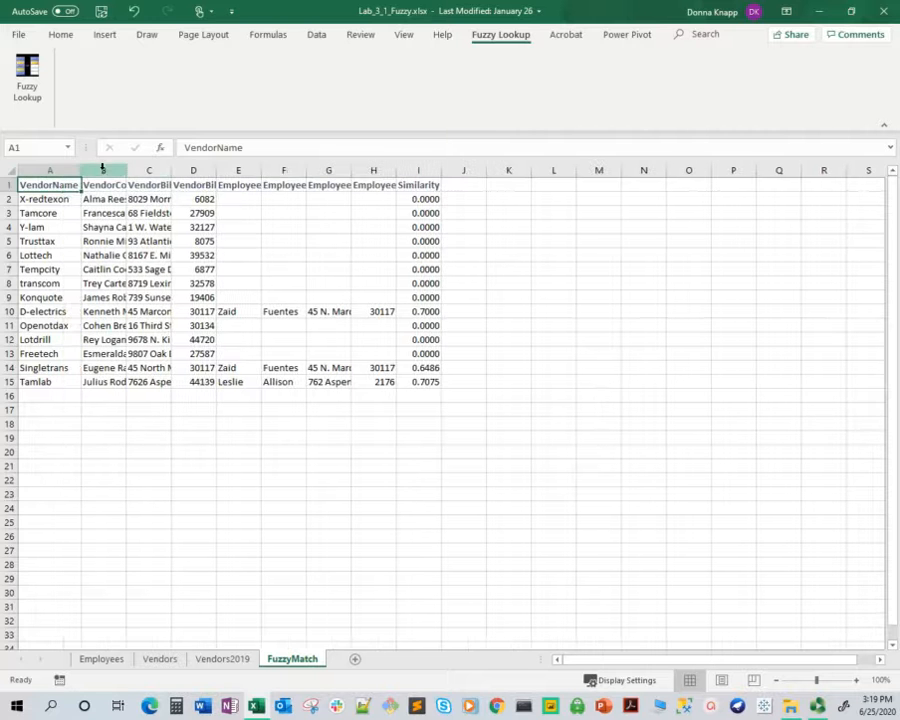
pyautogui.click(144, 170)
pyautogui.doubleClick(129, 170)
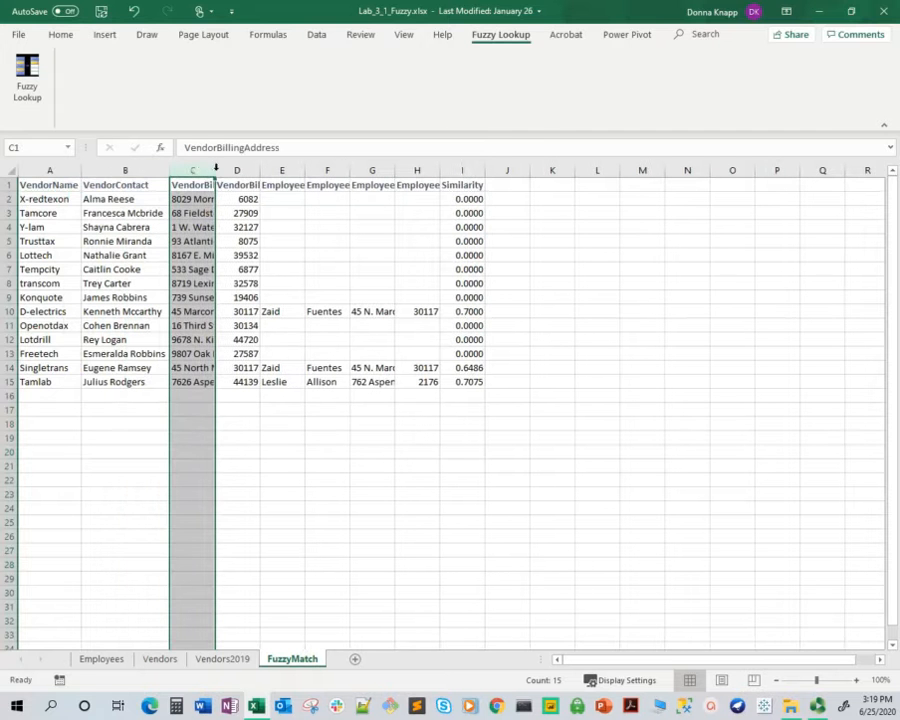
pyautogui.doubleClick(215, 168)
pyautogui.doubleClick(327, 170)
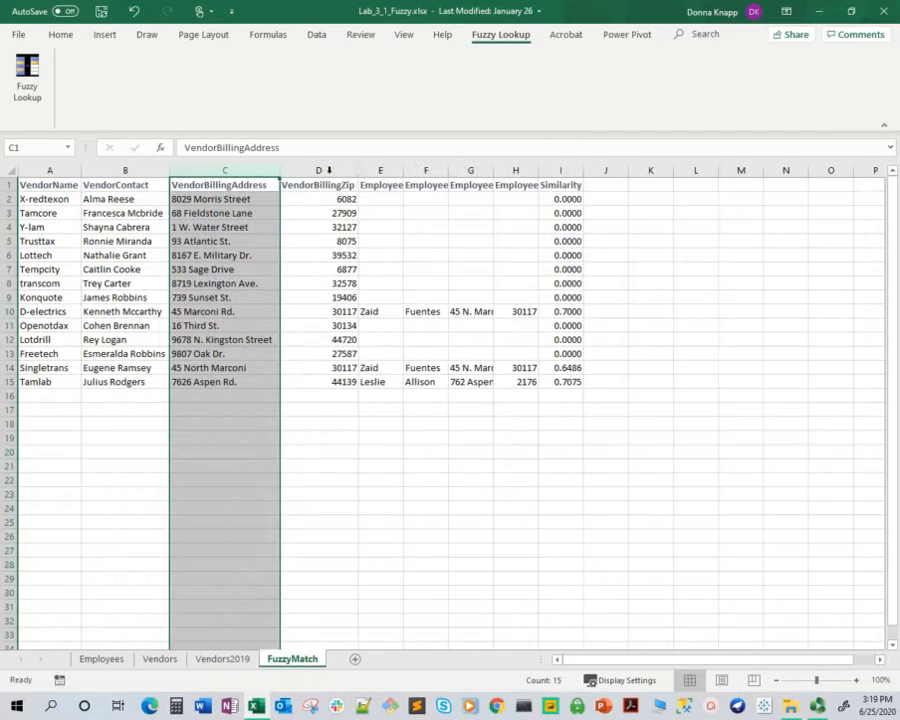
pyautogui.doubleClick(583, 172)
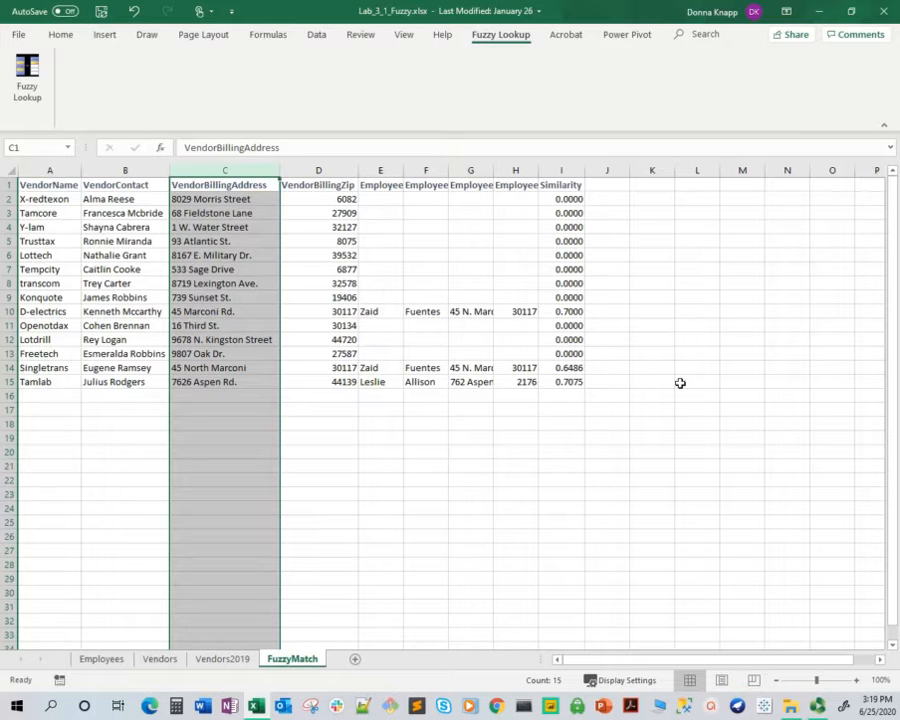
# Format the lookup results in A1:I15 as a table with headers, using the Light style with a solid blue header
pyautogui.click(58, 184)
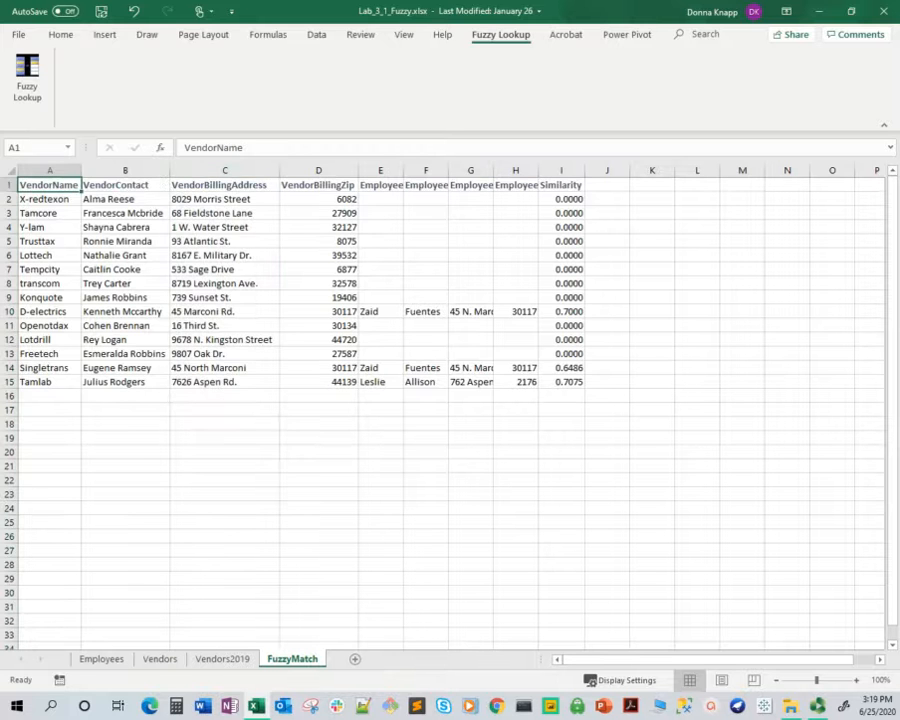
pyautogui.hotkey('ctrl', 'a')
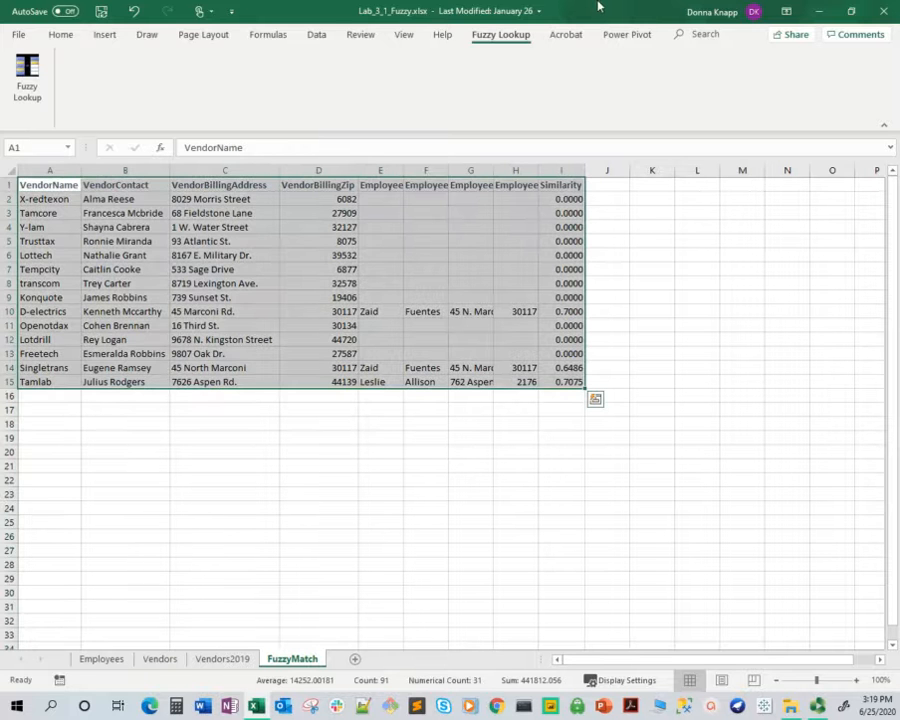
pyautogui.click(62, 36)
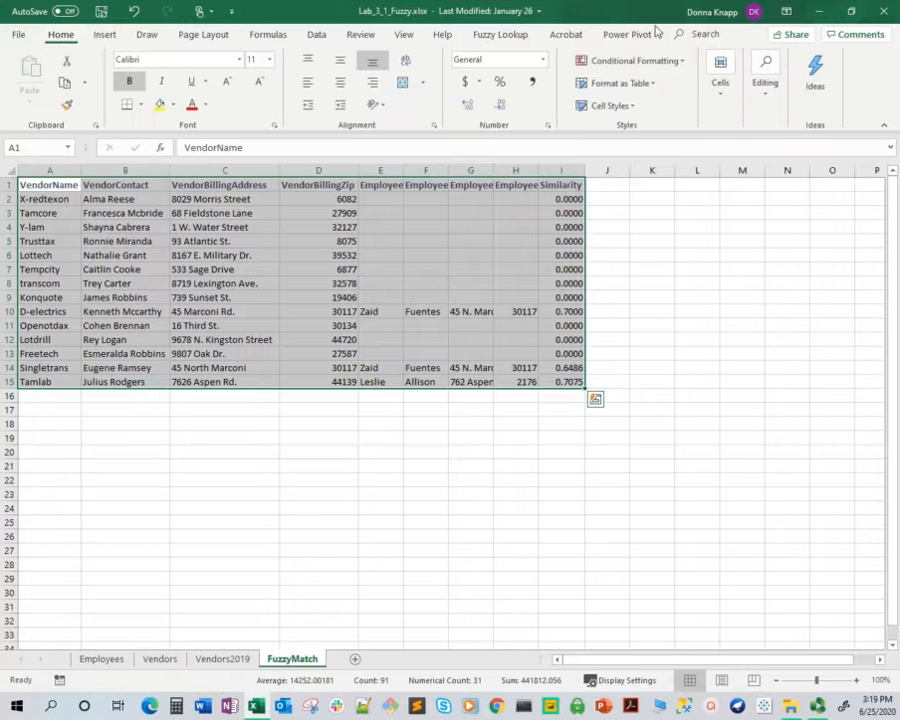
pyautogui.click(612, 83)
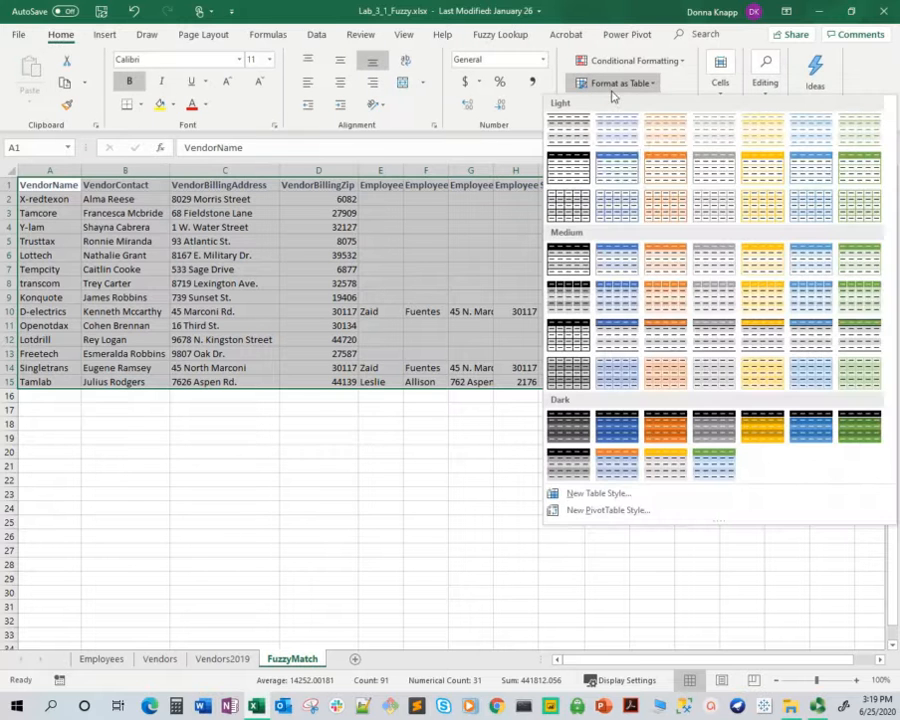
pyautogui.click(617, 168)
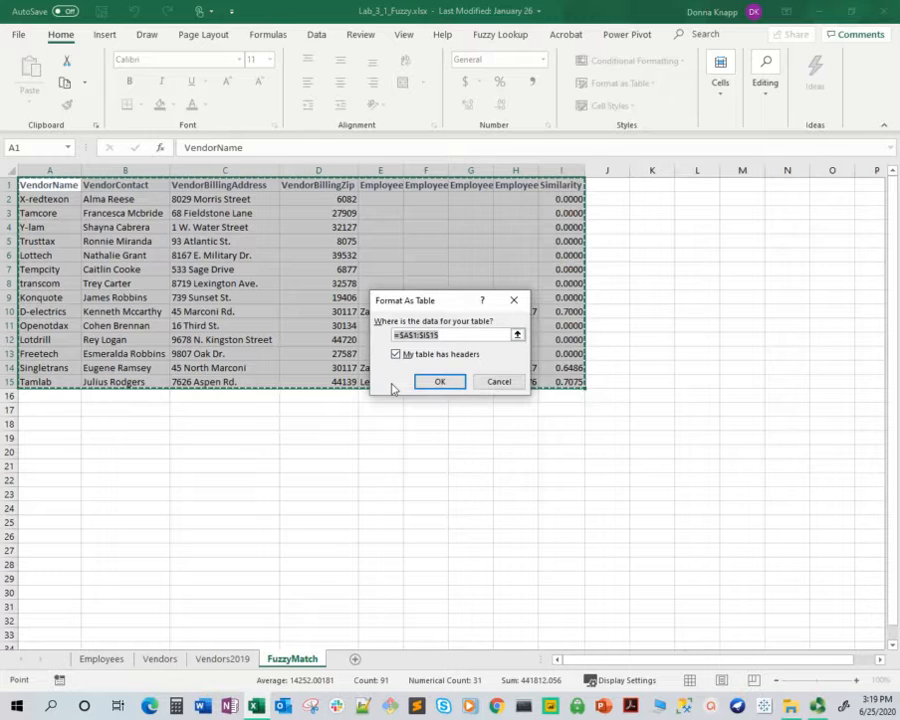
pyautogui.click(426, 384)
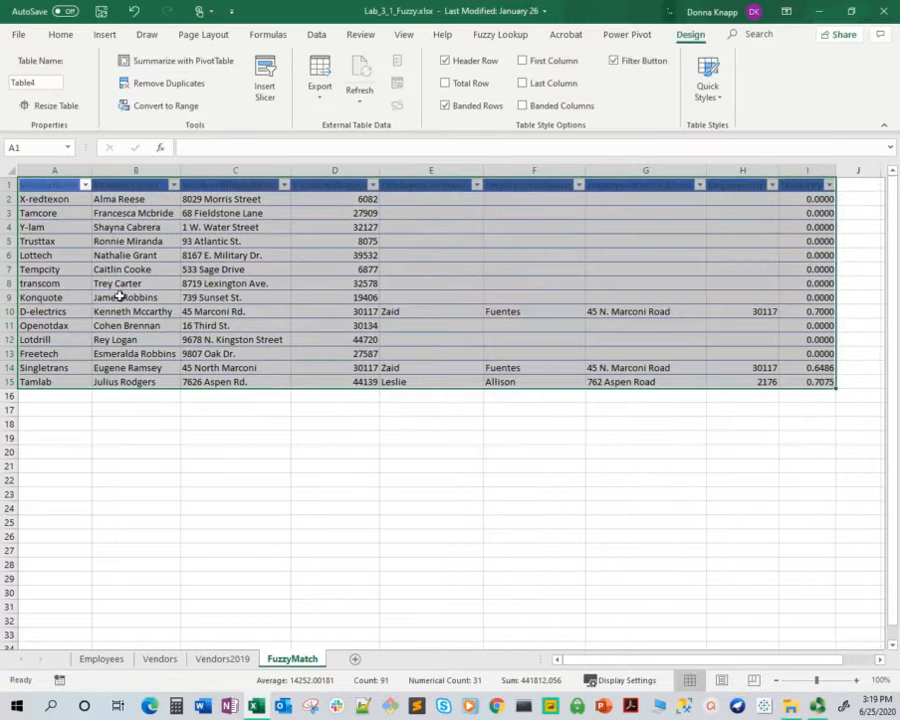
# Name the new results table FuzzyMatch and deselect it
pyautogui.click(48, 84)
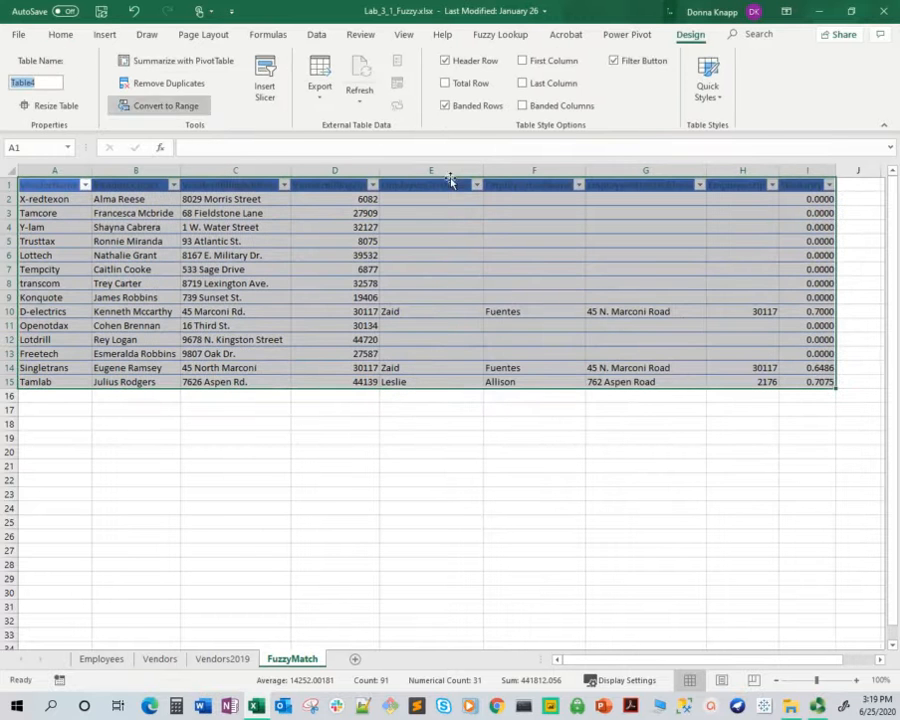
pyautogui.write('FuzzyMatch')
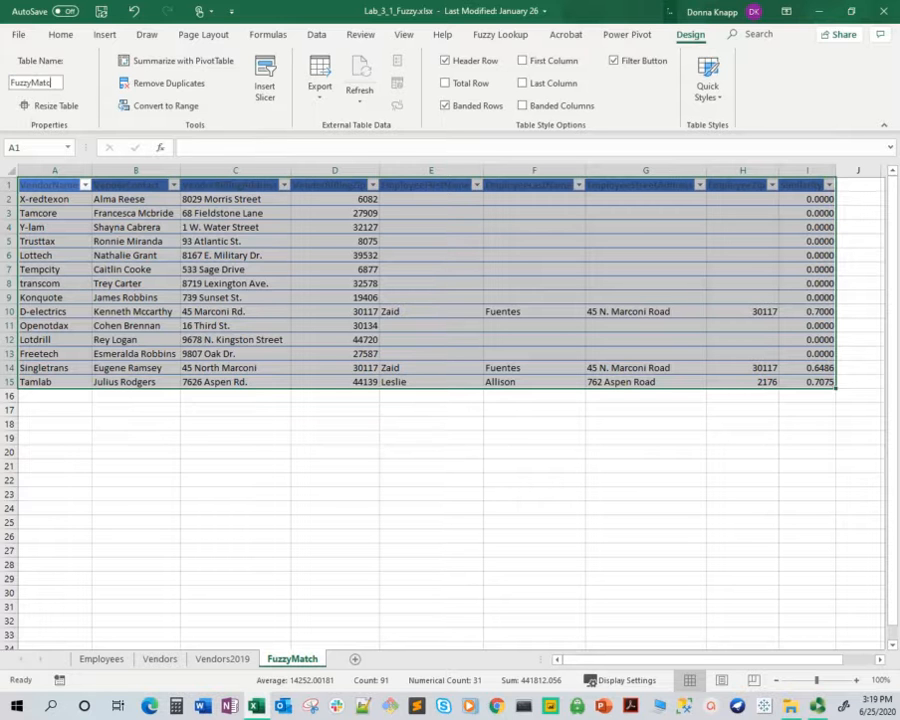
pyautogui.click(313, 420)
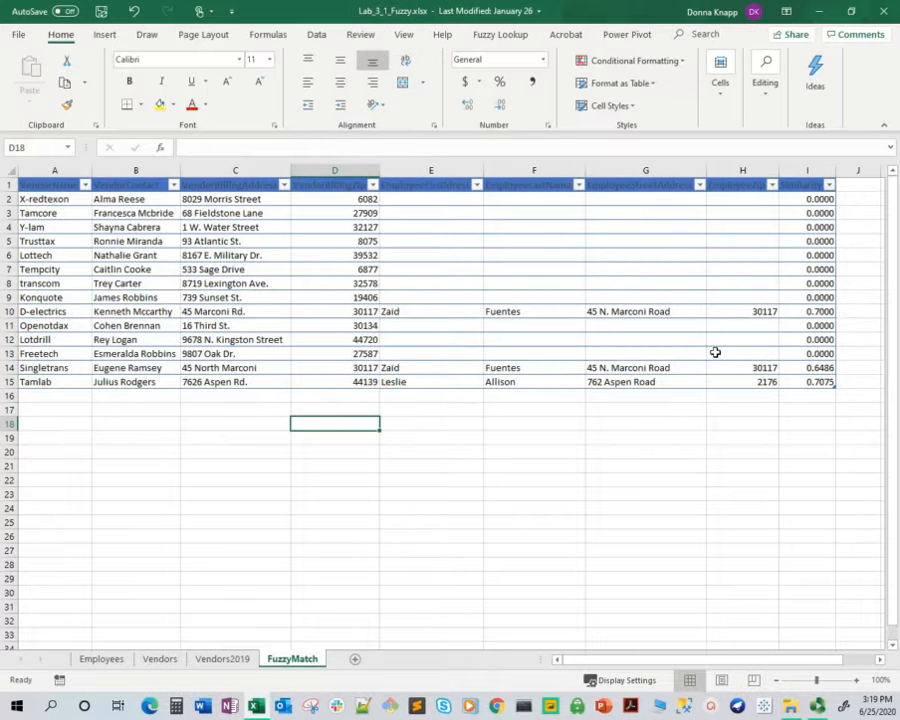
# Filter the table's Similarity column to show only the values 0.6486, 0.7000 and 0.7075
pyautogui.click(829, 185)
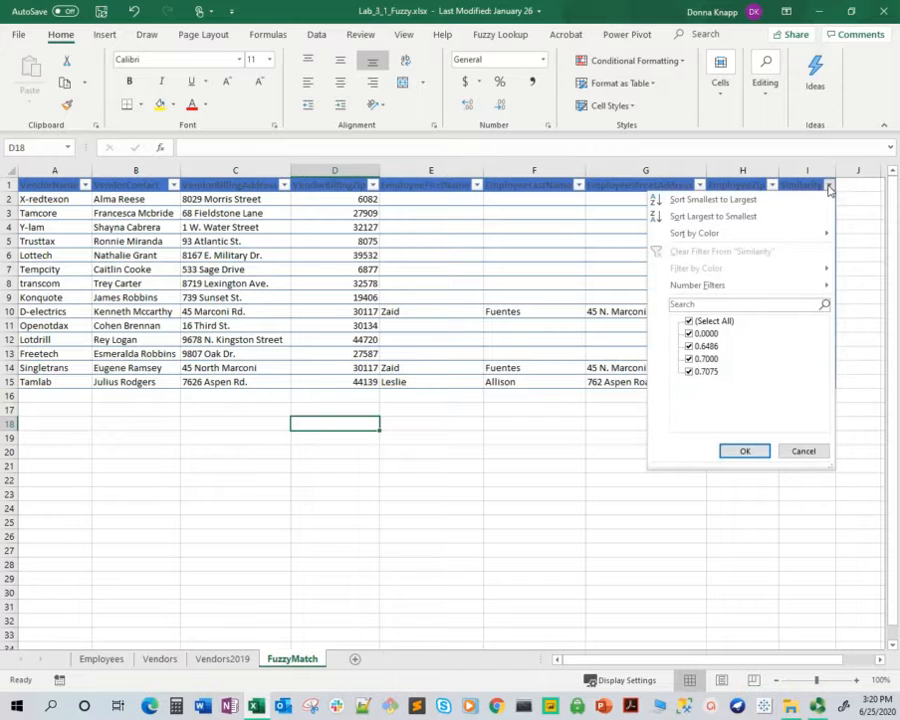
pyautogui.click(690, 321)
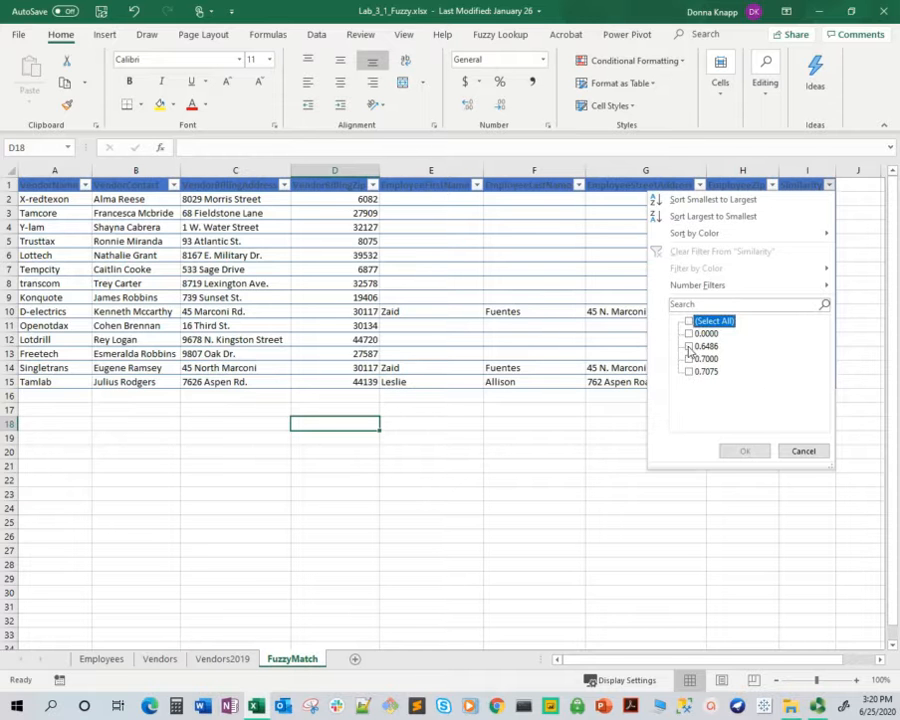
pyautogui.click(689, 346)
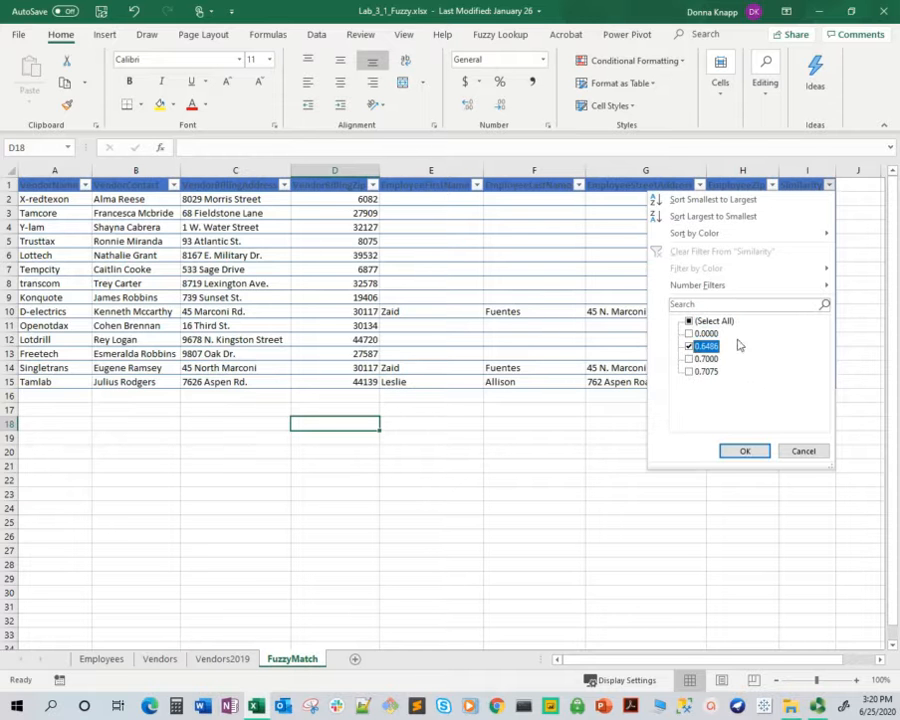
pyautogui.click(689, 358)
pyautogui.click(689, 371)
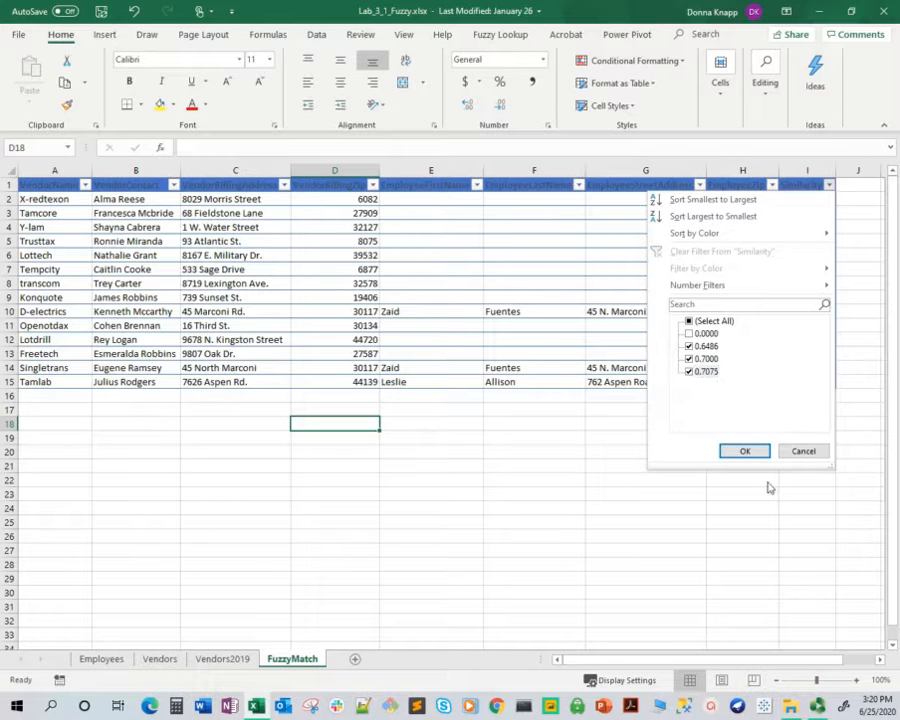
pyautogui.click(745, 450)
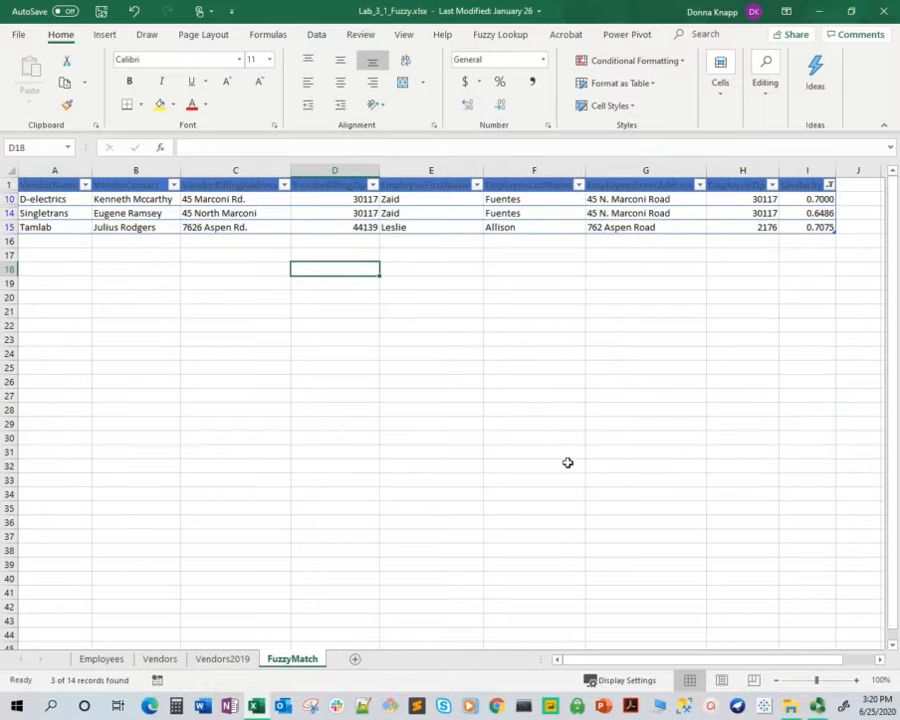